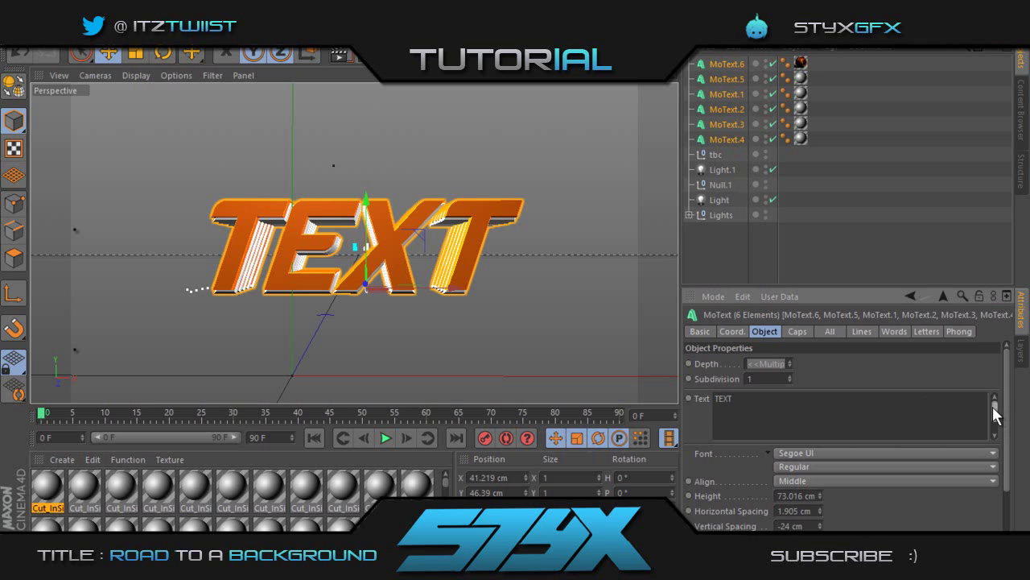
Step: Replace the text of the six selected MoText objects with "cyhri"
left_click_drag(776, 416, 651, 388)
key("BackSpace")
key("alt+Tab")
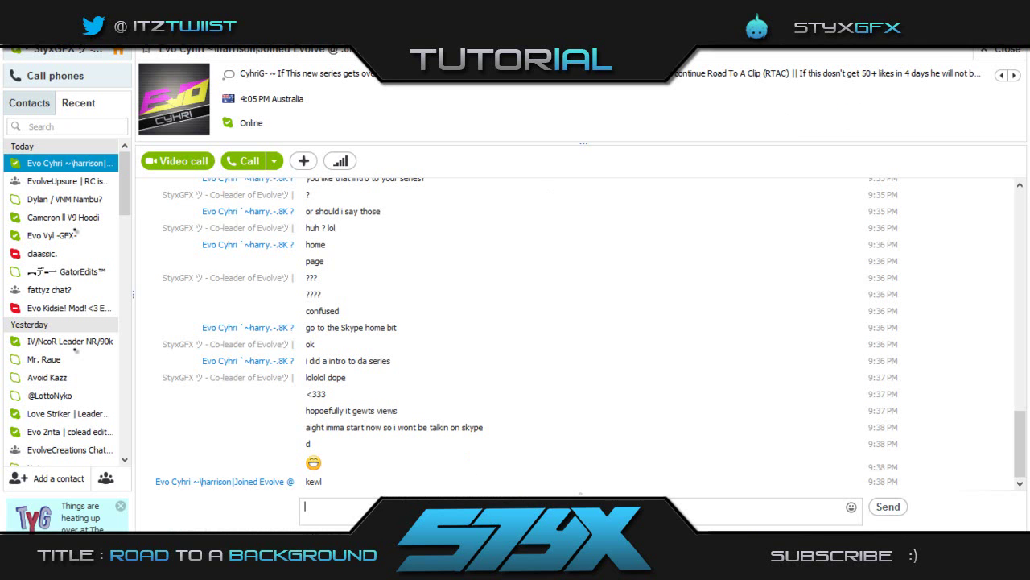
left_click(468, 565)
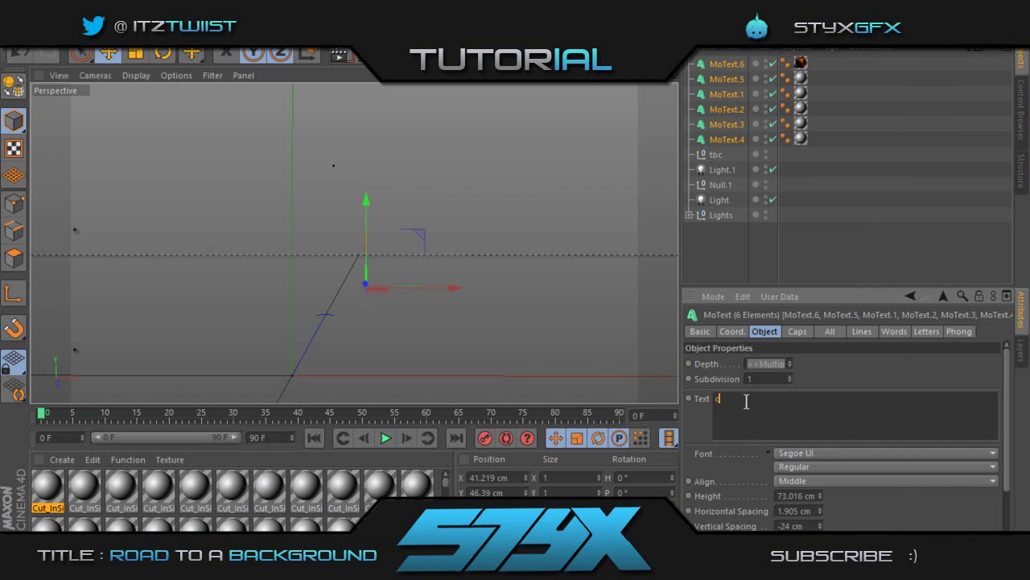
left_click(835, 373)
Step: Replace the text of the six selected MoText objects with "CHRYI" in capitals
left_click_drag(755, 408, 692, 400)
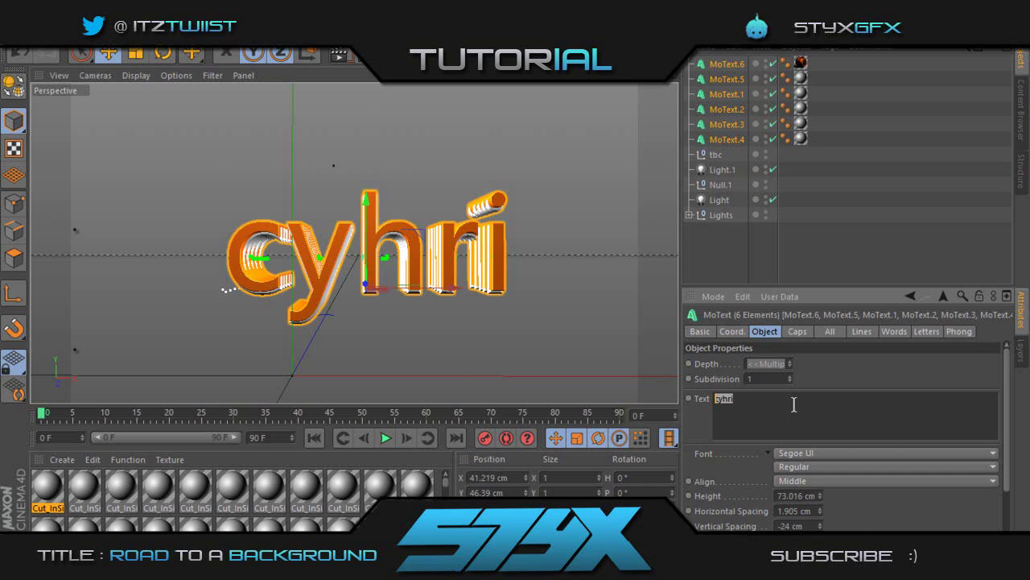
key("BackSpace")
left_click(837, 389)
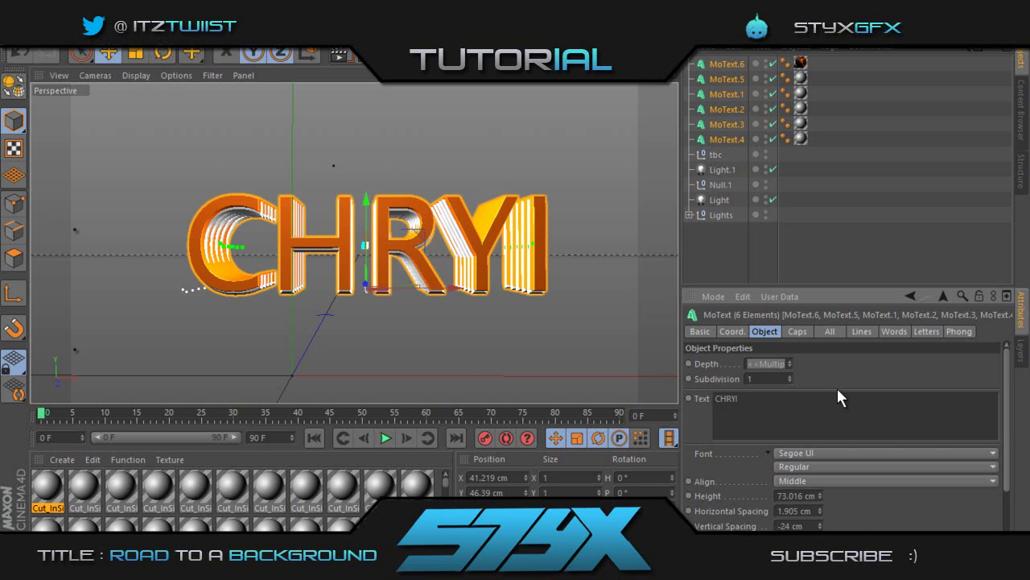
Step: Check the name's spelling in the Skype chat and correct the text of the six MoText objects to "CYHRI"
left_click_drag(777, 400, 688, 398)
type("CHRYI")
left_click(479, 566)
left_click(565, 463)
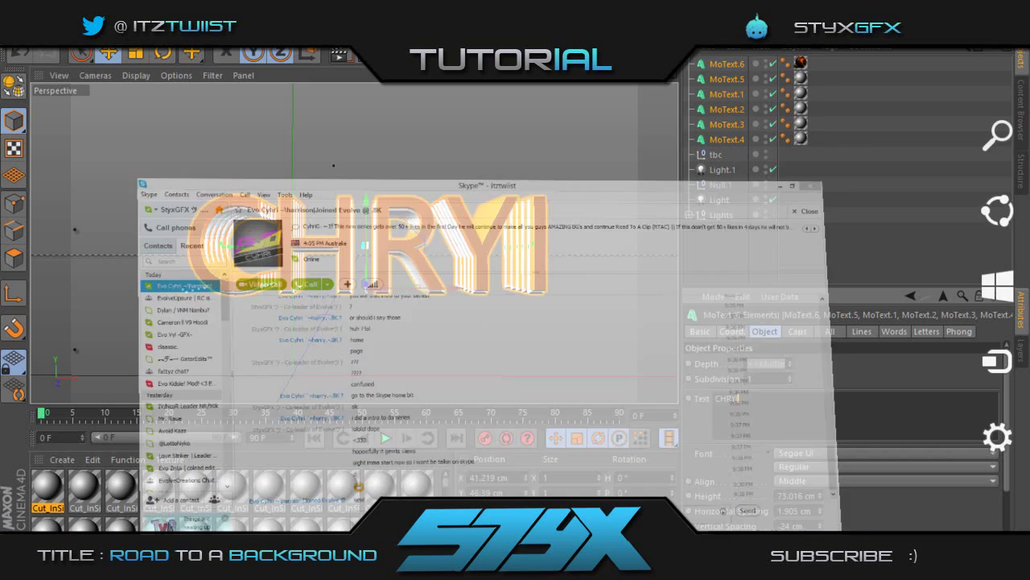
key("BackSpace")
key("BackSpace")
key("BackSpace")
key("BackSpace")
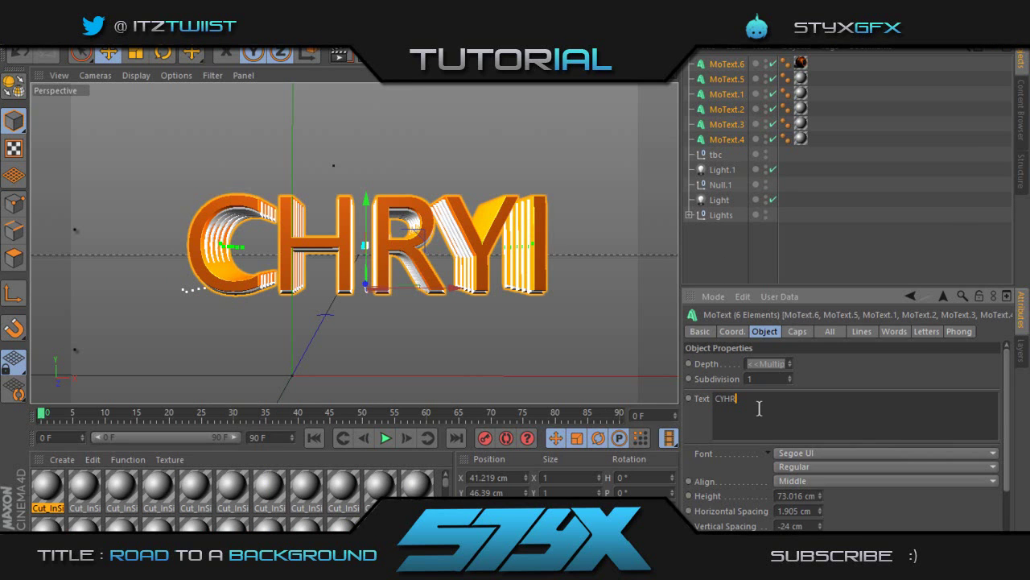
left_click(835, 360)
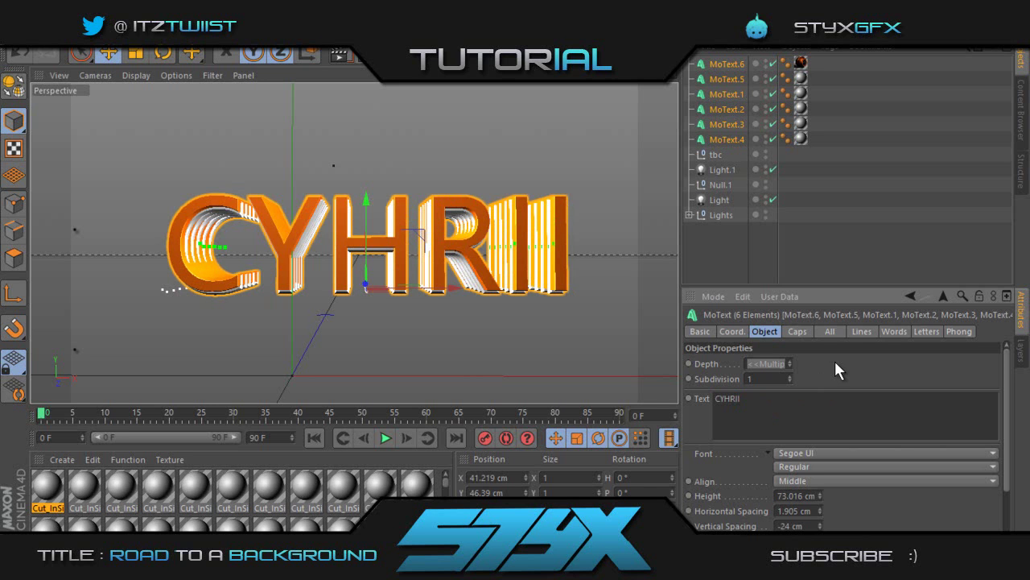
left_click(773, 405)
left_click(744, 399)
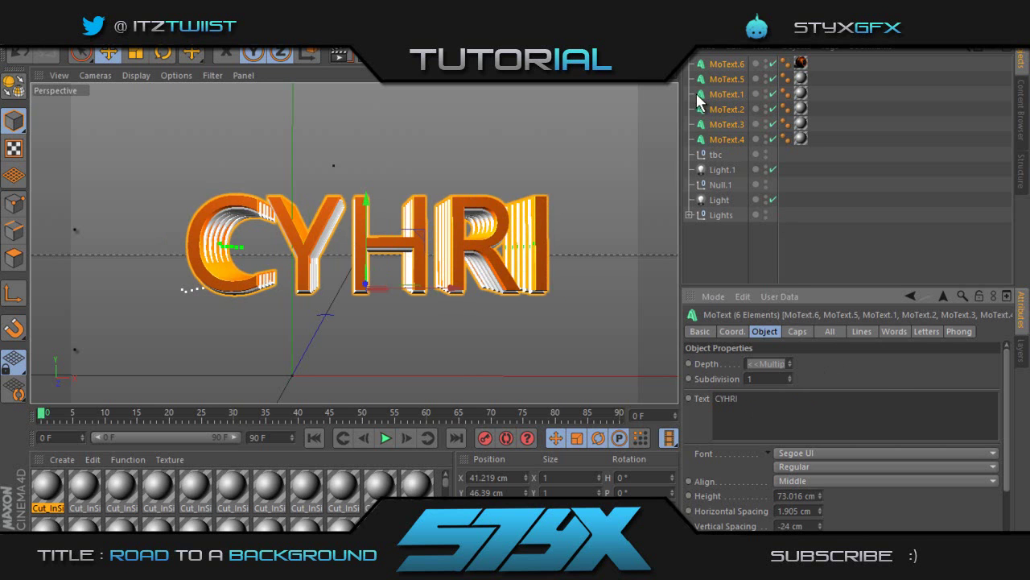
Step: Examine the layered text from the front and side, comparing the properties of MoText.6, MoText.5 and MoText.1
left_click_drag(658, 75, 517, 283)
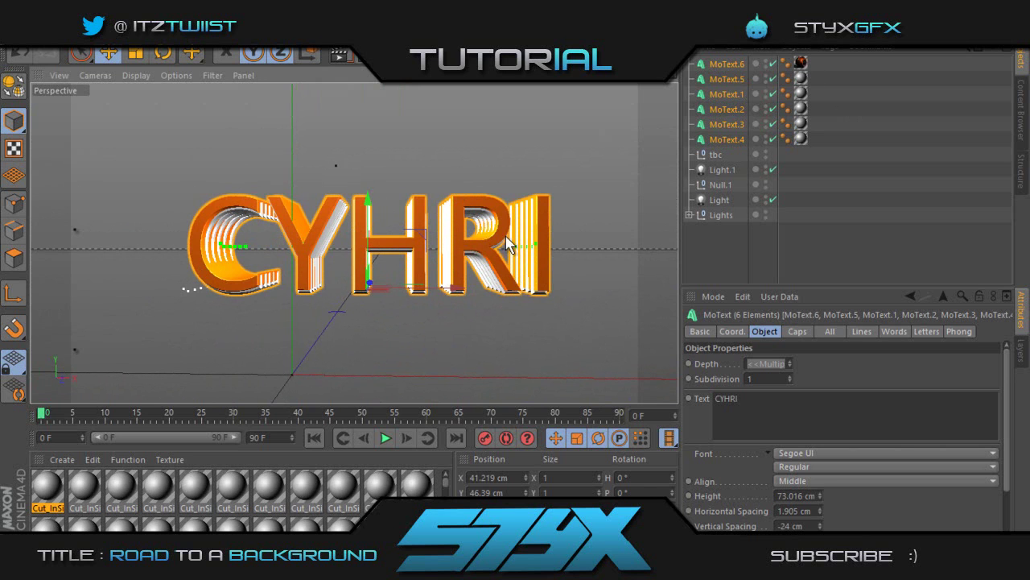
left_click(727, 65)
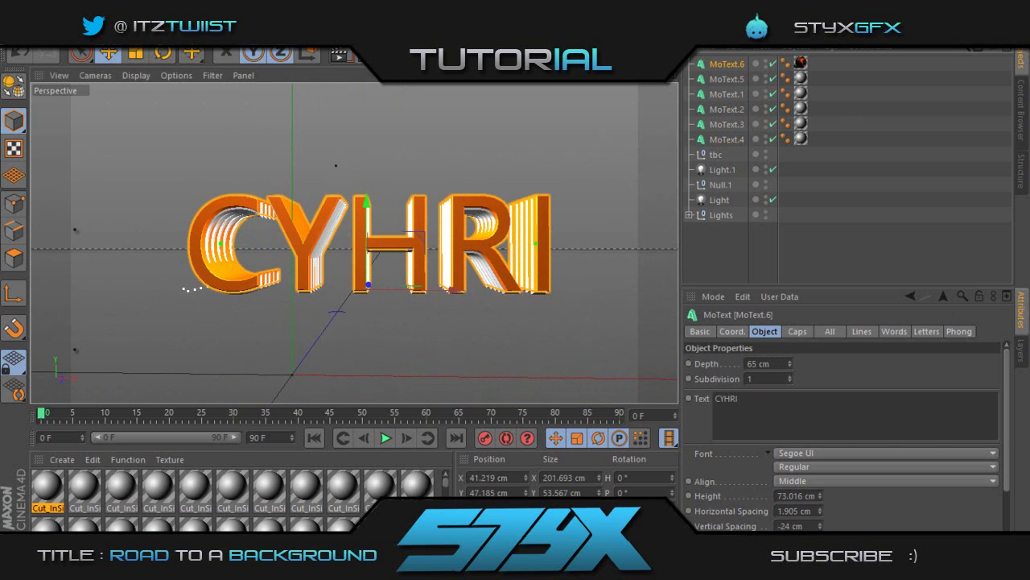
scroll(523, 283, "up", 5)
scroll(520, 279, "down", 4)
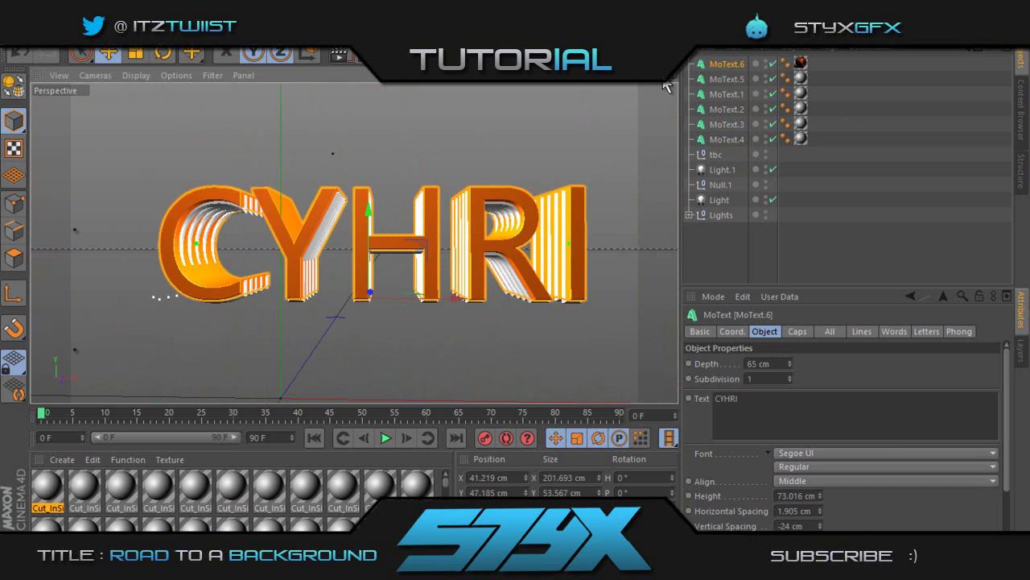
left_click_drag(516, 278, 362, 258, "alt")
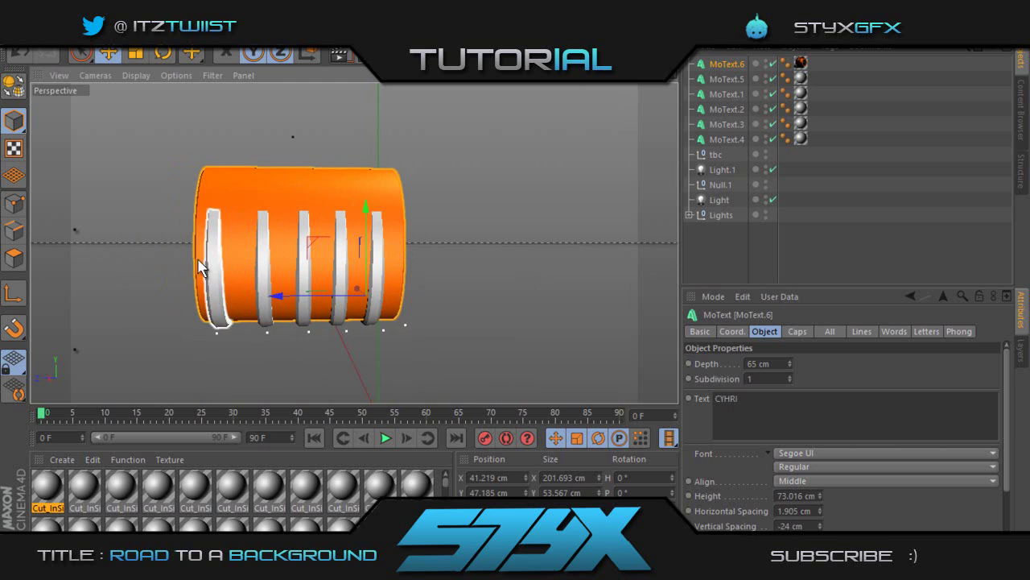
left_click_drag(668, 86, 515, 279)
left_click(727, 79)
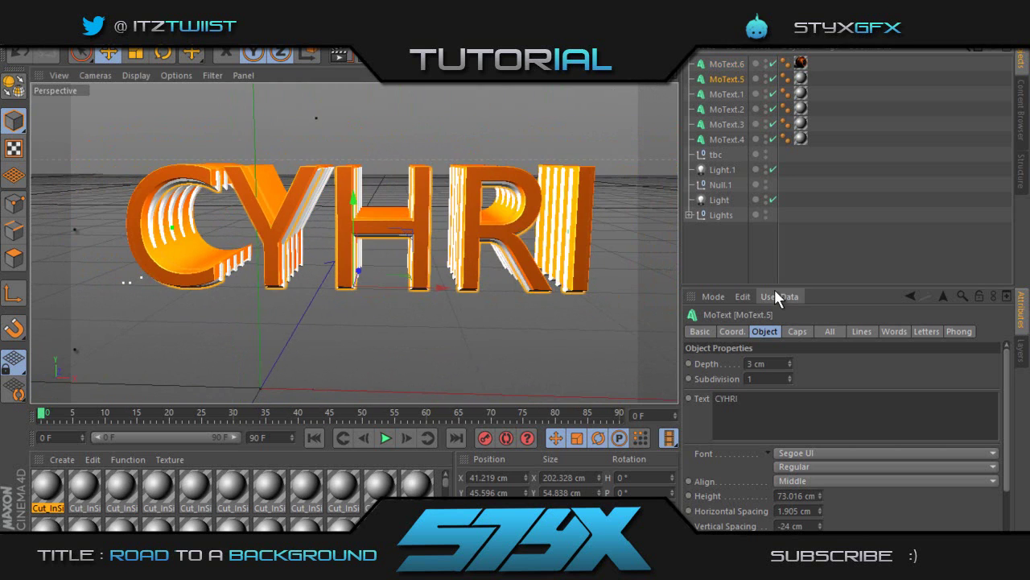
left_click(724, 95)
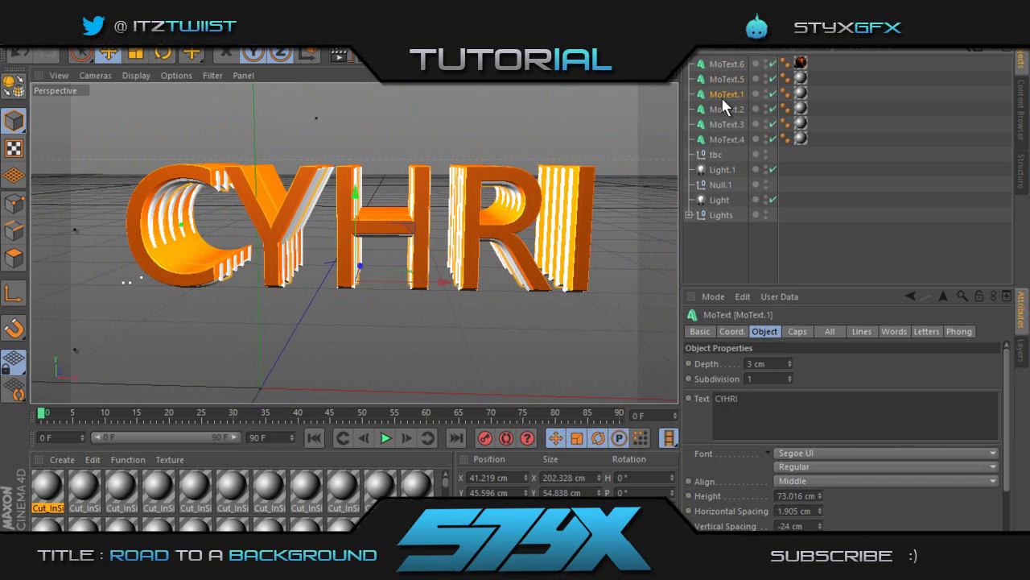
left_click(725, 64)
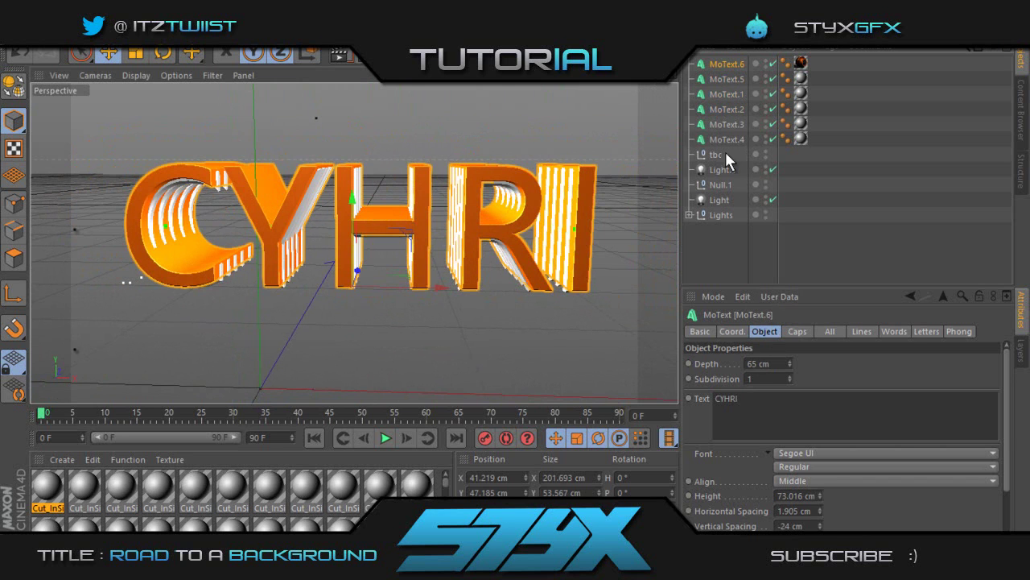
Step: Remove the orange material from MoText.6
left_click_drag(661, 78, 514, 282)
left_click(801, 64)
key("Delete")
Step: Apply the glossy light blue Mat.9 material to MoText.6
scroll(446, 493, "down", 1)
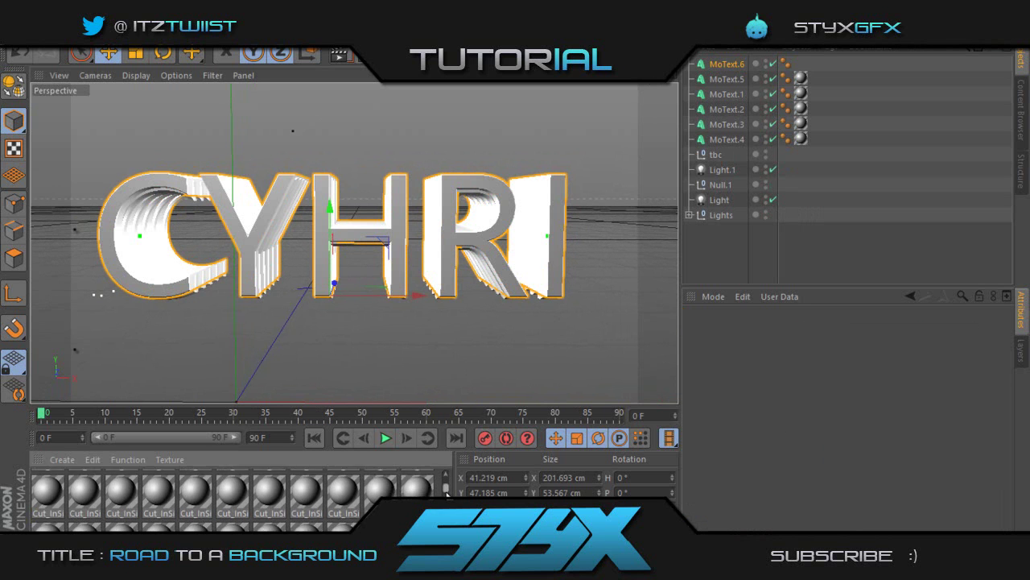
scroll(237, 495, "down", 1)
scroll(238, 495, "up", 1)
scroll(237, 499, "down", 2)
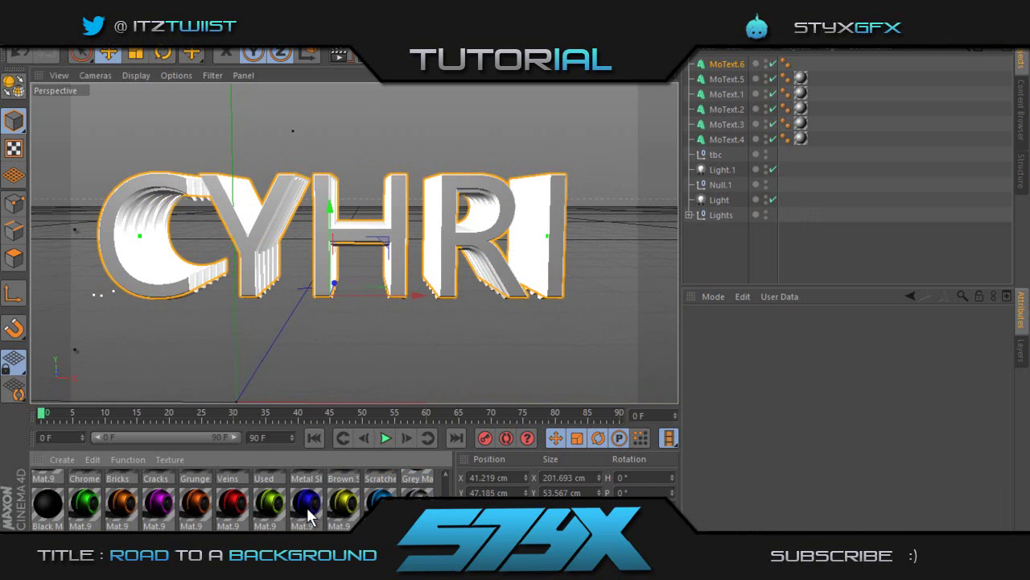
left_click_drag(380, 500, 721, 62)
left_click(866, 259)
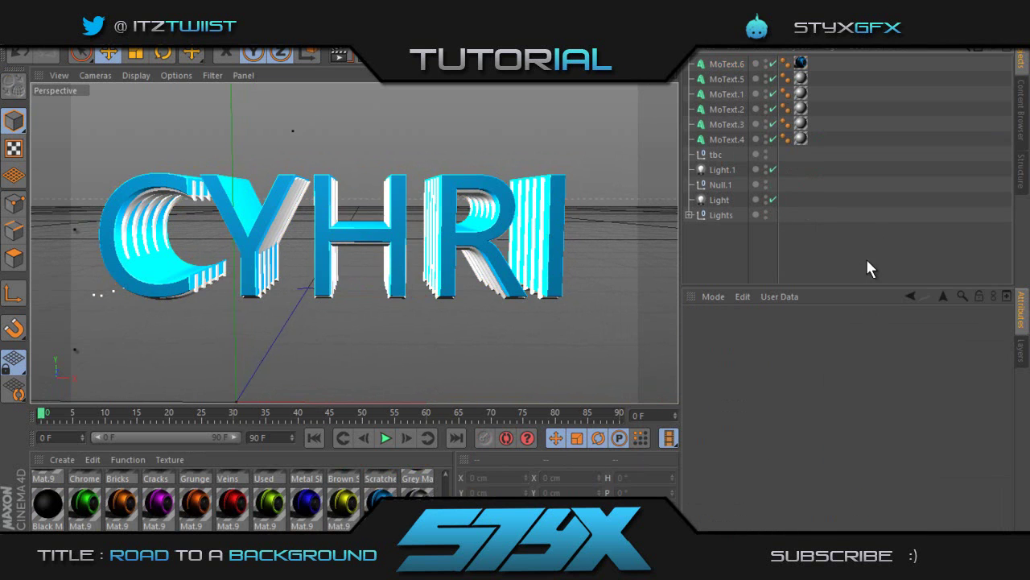
Step: Change the font of all six MoText objects, MoText.6 through MoText.4, to Venus Rising
left_click_drag(491, 278, 528, 306, "alt")
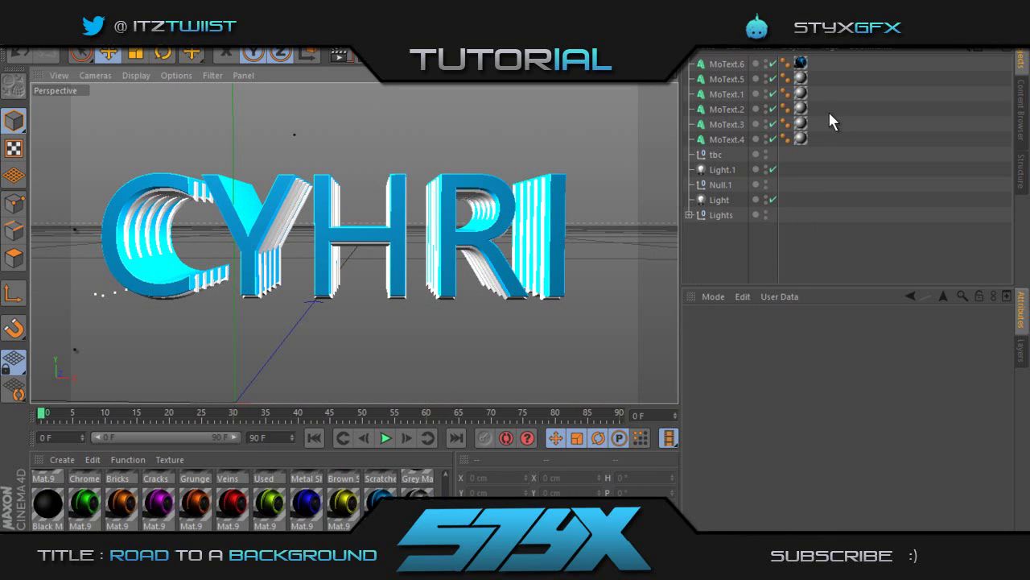
left_click(722, 64)
left_click(725, 139, "shift")
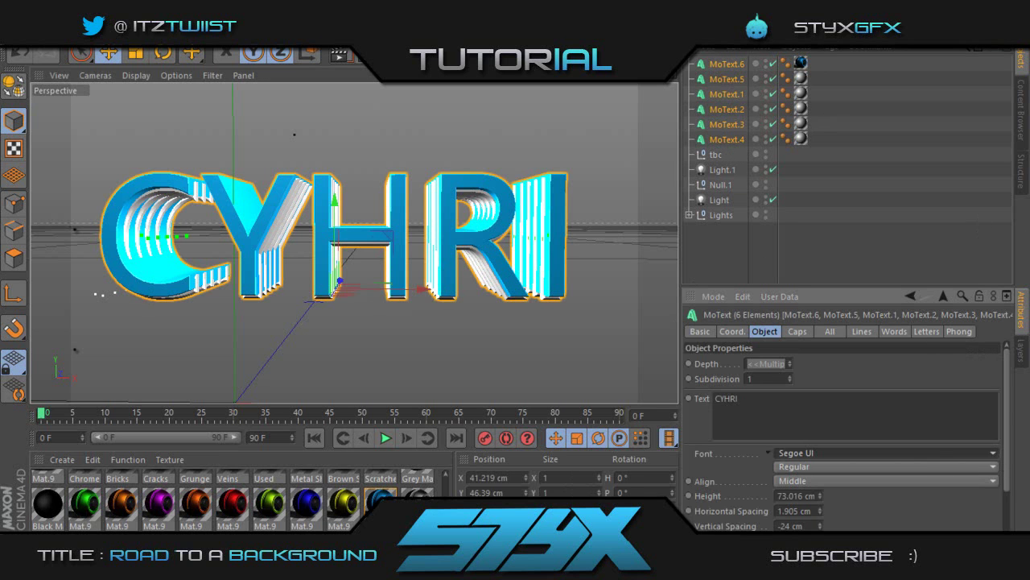
left_click(885, 452)
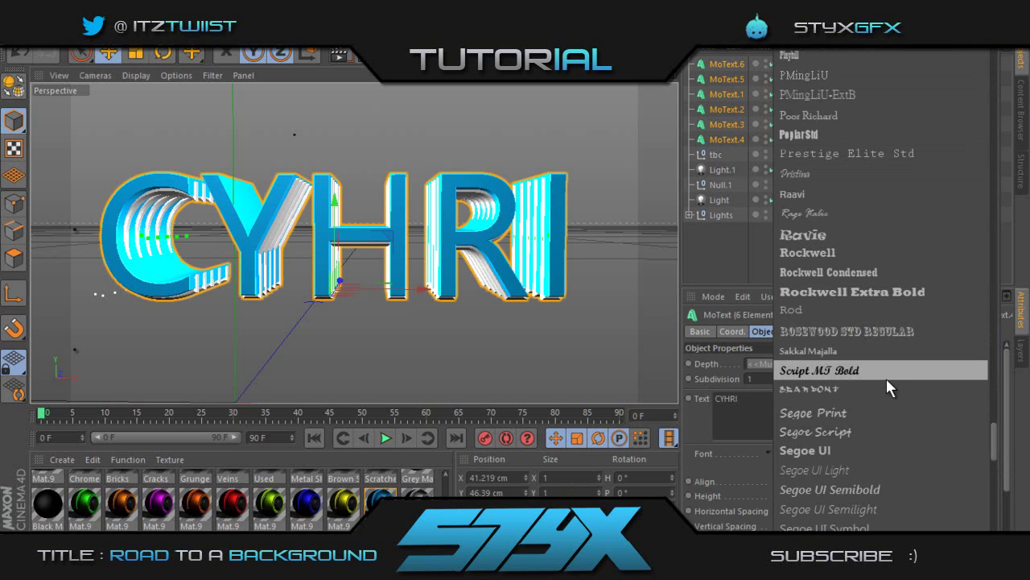
left_click_drag(996, 449, 995, 503)
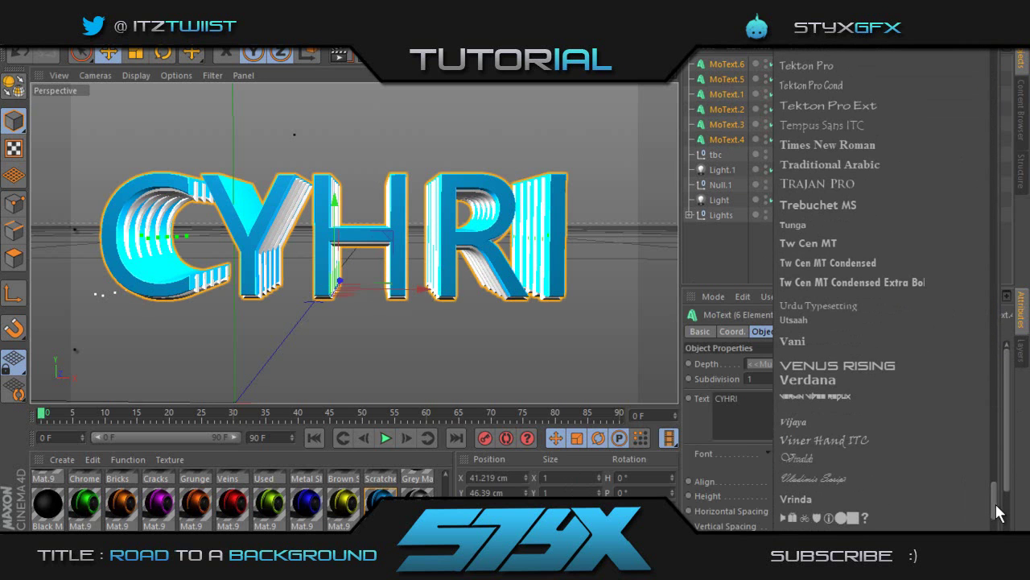
left_click(899, 365)
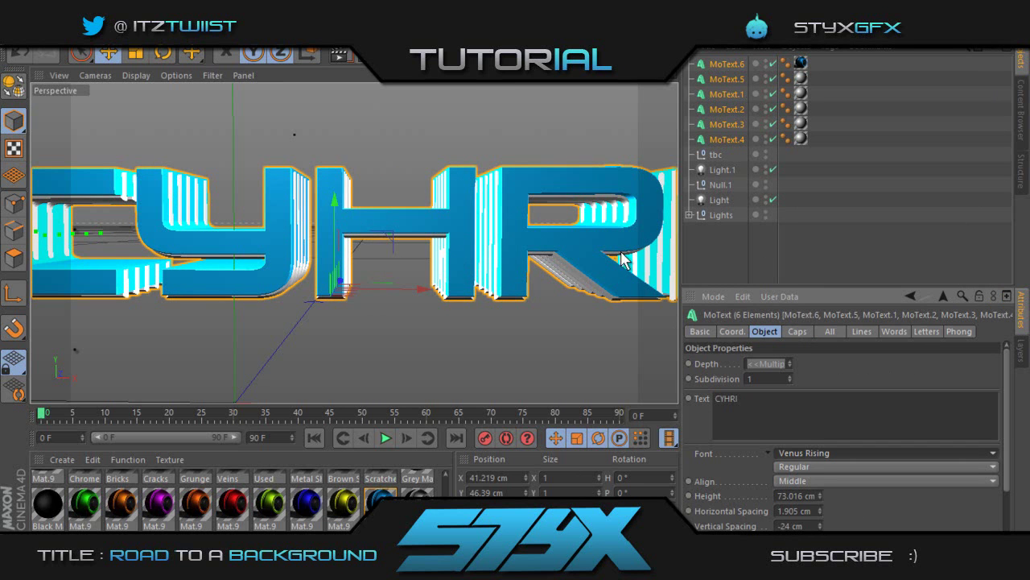
scroll(515, 276, "down", 4)
scroll(515, 274, "up", 1)
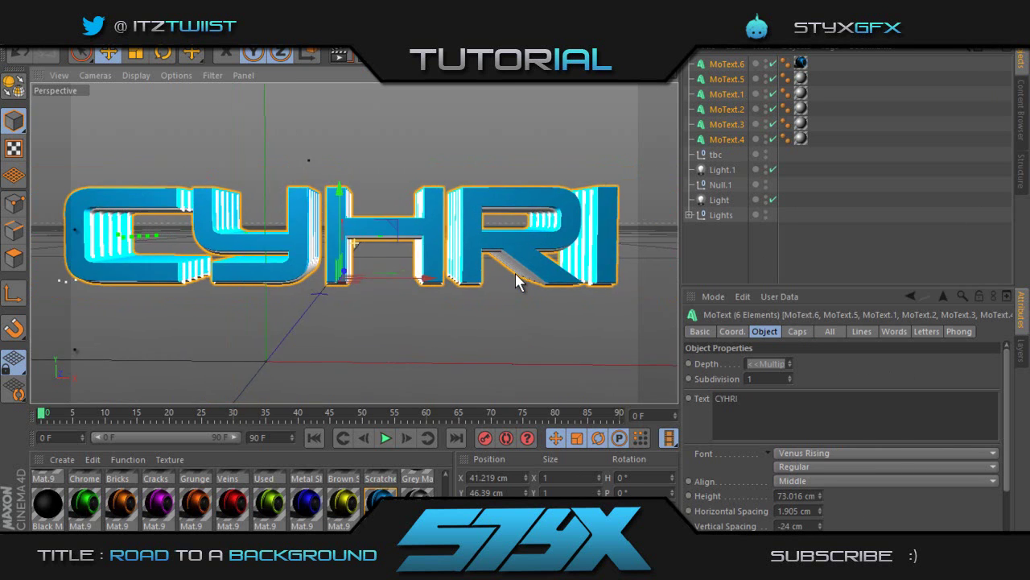
left_click_drag(635, 82, 516, 275)
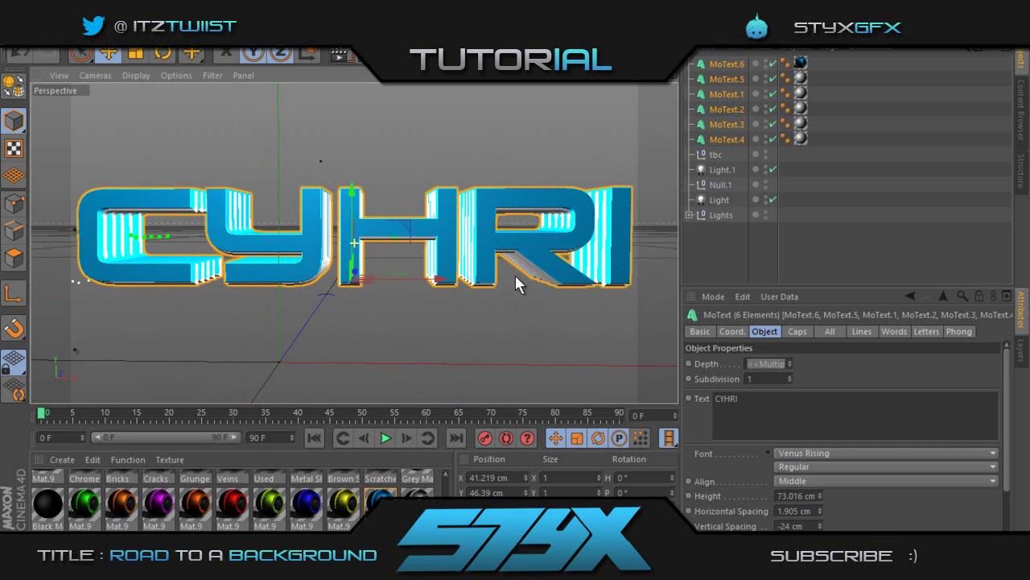
left_click_drag(656, 81, 515, 276)
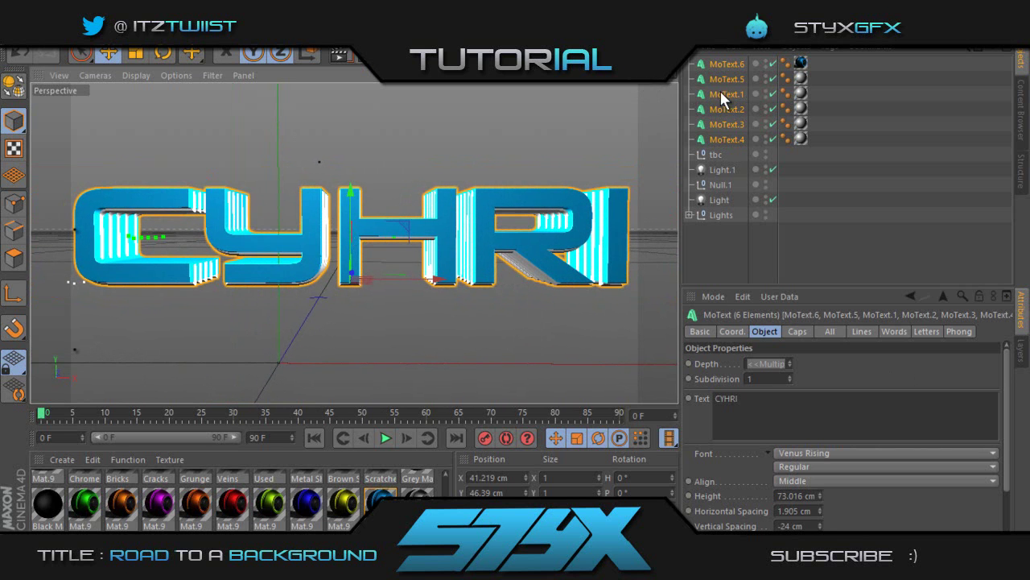
Step: Disable all six MoText objects and clear the selection
left_click_drag(774, 64, 784, 171)
left_click(829, 227)
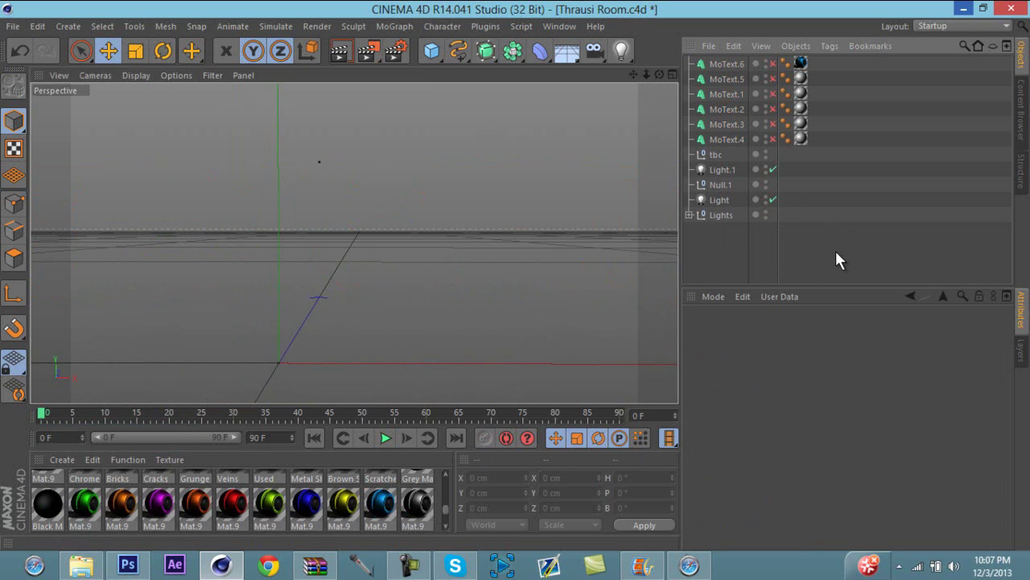
Step: Merge the Illustrator file area.ai from the Documents library into the current scene
left_click(13, 27)
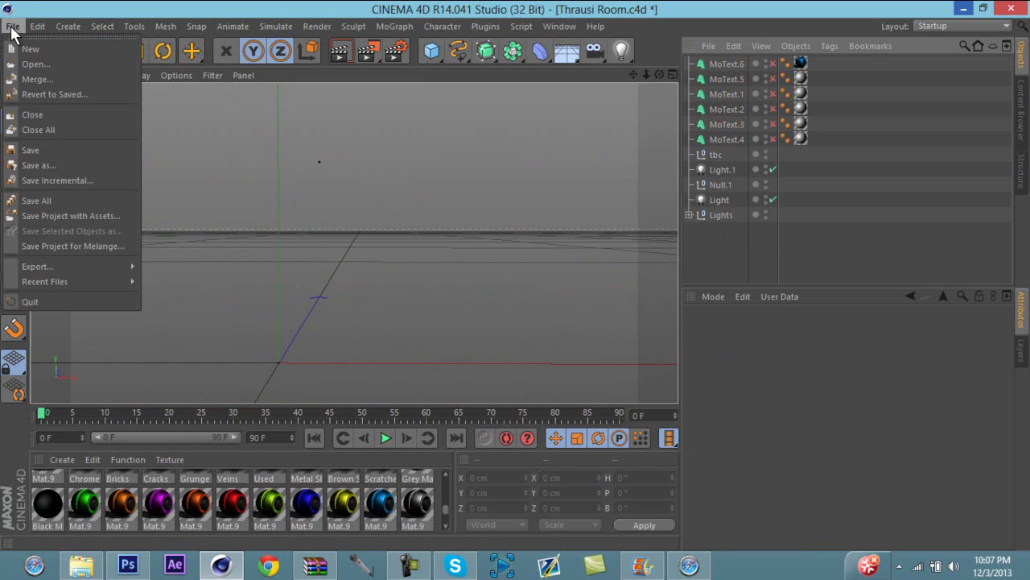
left_click(254, 196)
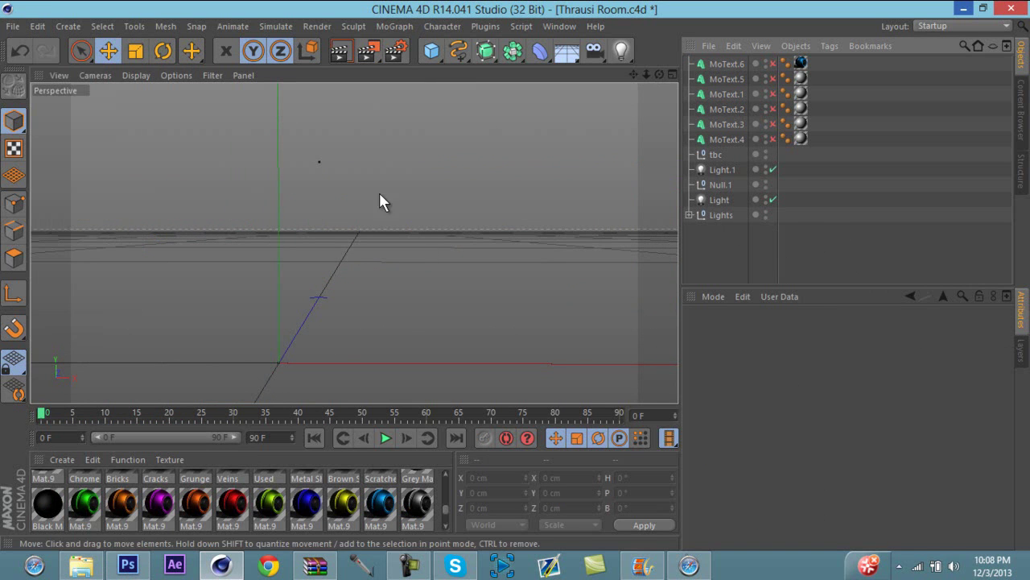
left_click(13, 26)
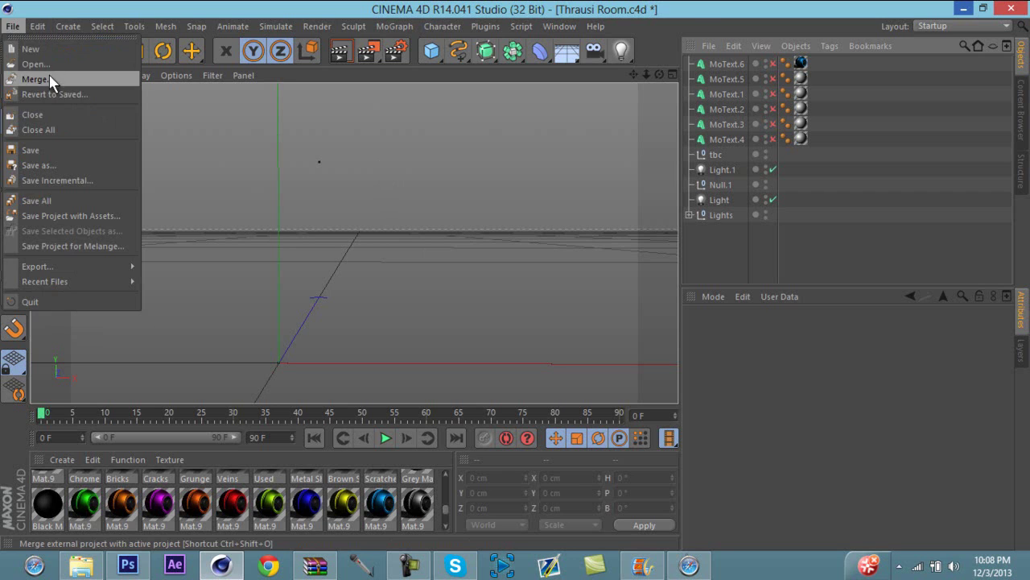
left_click(458, 213)
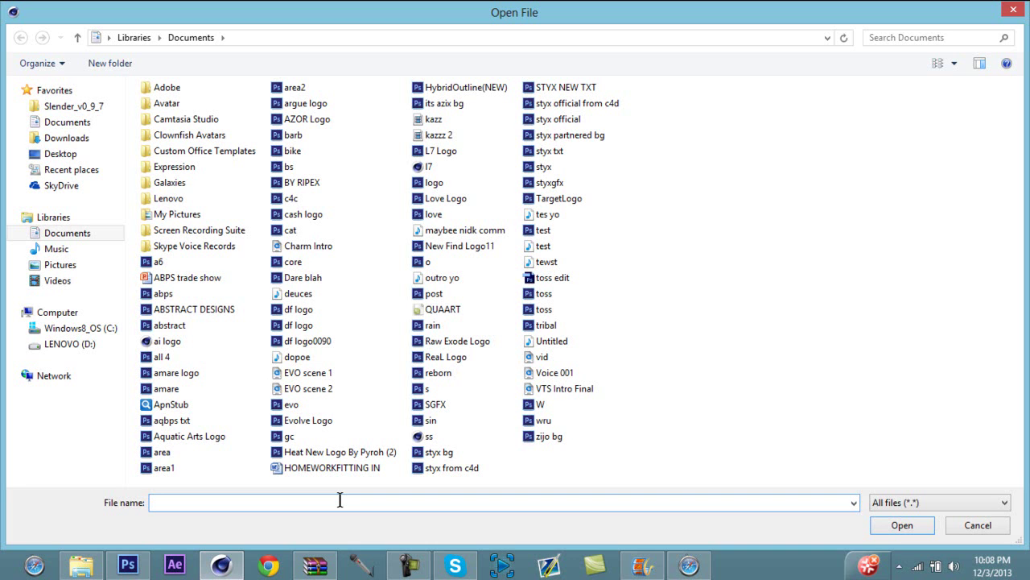
type("ARE")
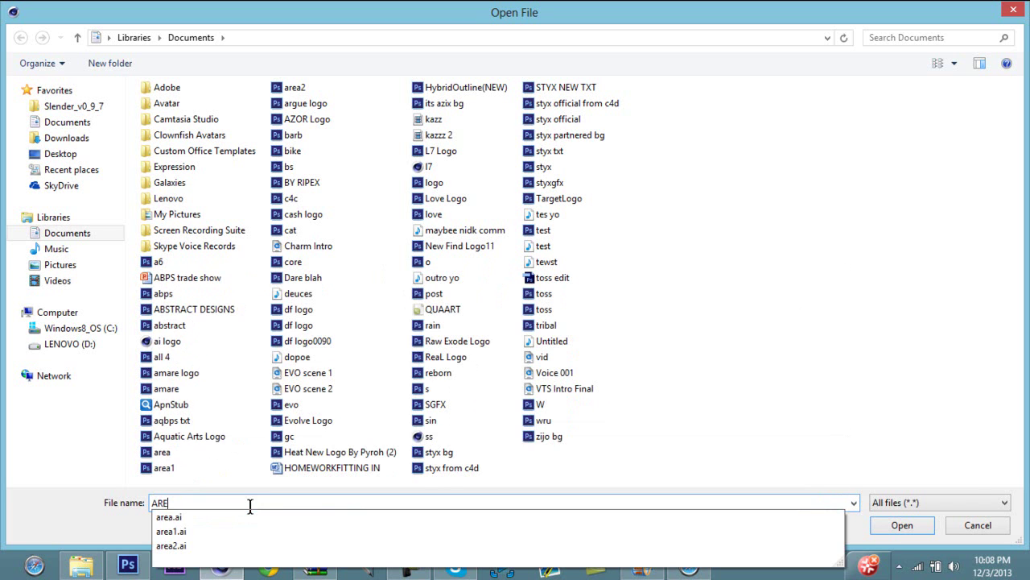
left_click(233, 518)
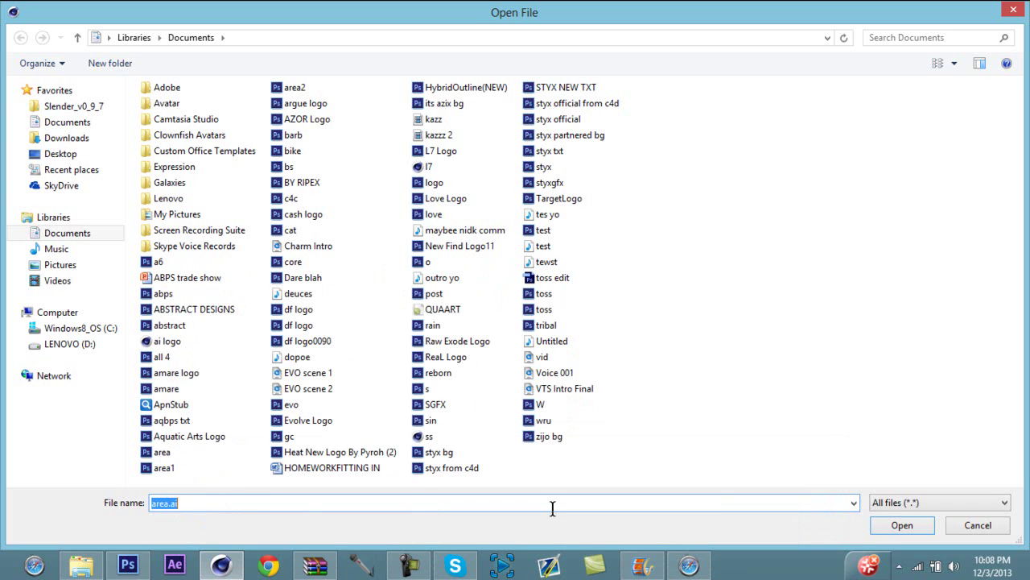
left_click(895, 525)
left_click(855, 534)
Step: Move the imported area spline along its Z axis to about Z 3295 cm
left_click_drag(482, 154, 499, 257)
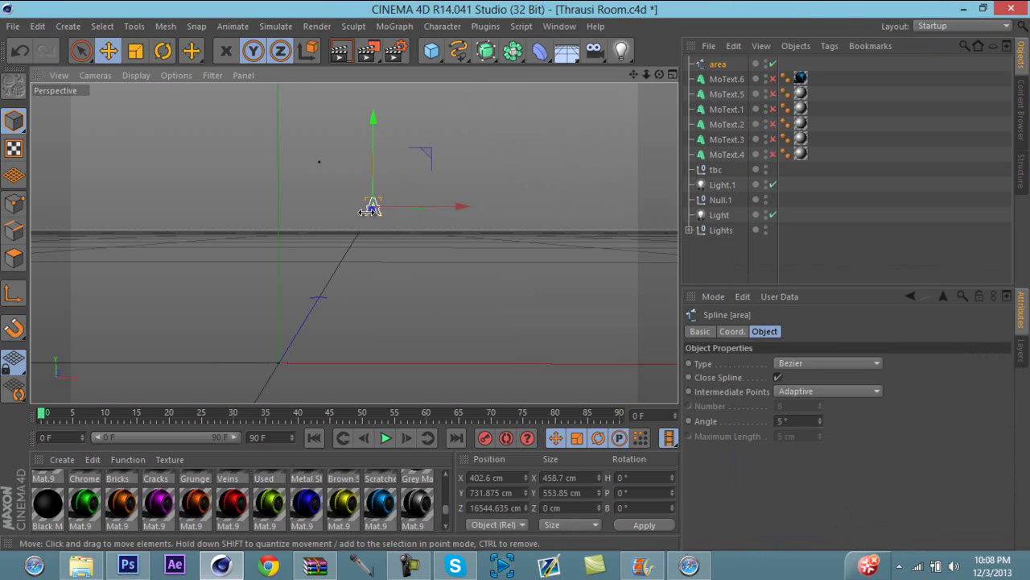
left_click_drag(370, 212, 431, 182)
left_click_drag(646, 75, 531, 108)
left_click_drag(378, 203, 488, 191)
mouse_move(514, 276)
left_mouse_down("alt")
mouse_move(507, 284)
mouse_move(517, 284)
left_mouse_up("alt")
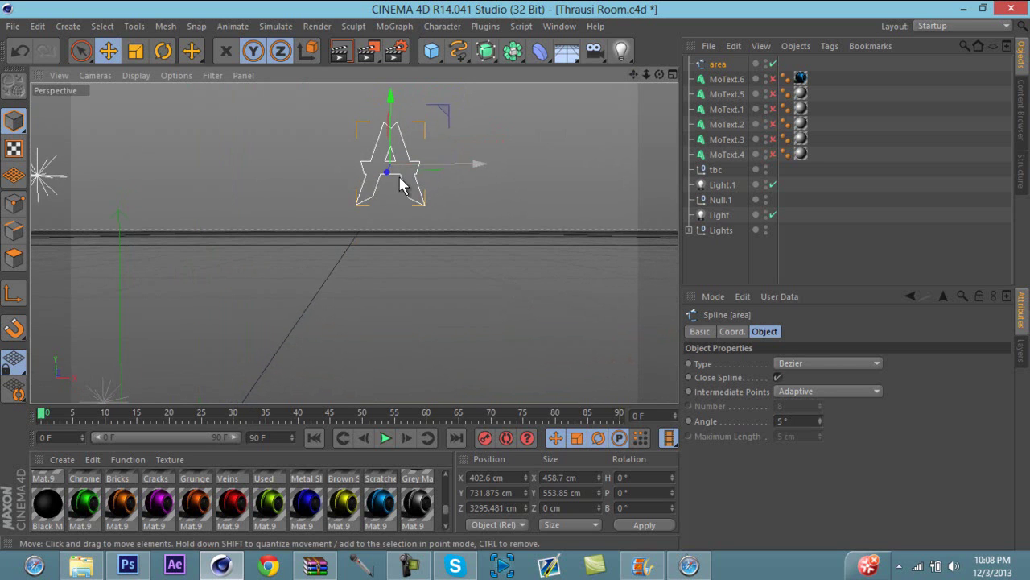
Step: Move the area spline closer to the view and centre it at about X 308, Y 387, Z 1176 cm
left_click_drag(391, 172, 185, 193)
left_click_drag(520, 184, 410, 314)
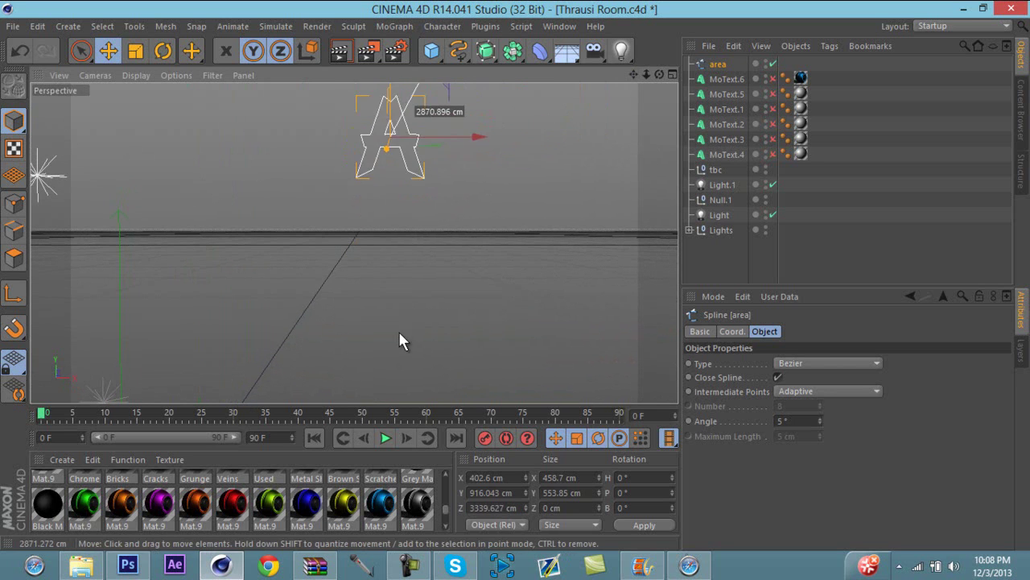
left_click_drag(391, 104, 457, 267)
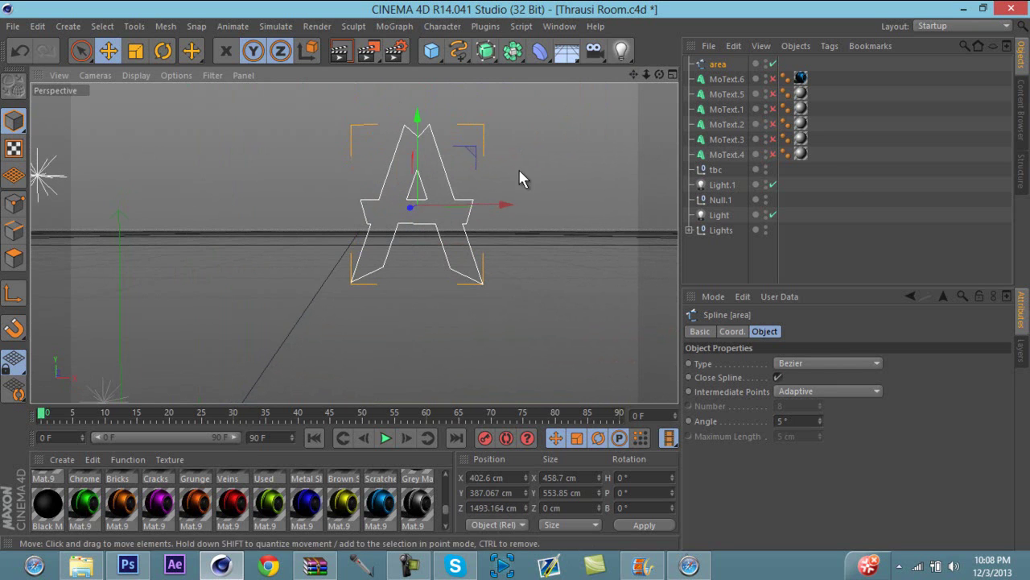
left_click_drag(506, 203, 478, 218)
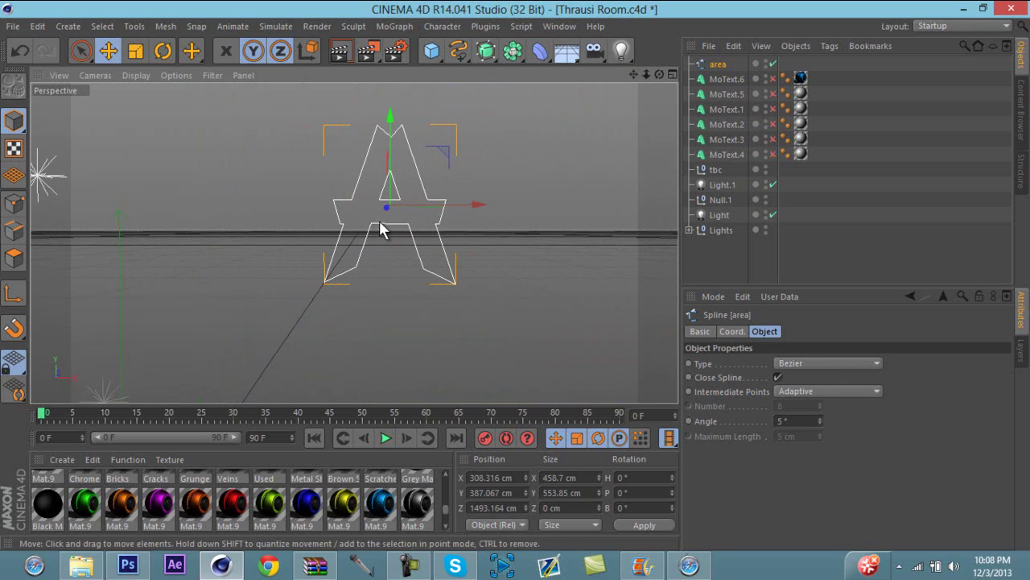
left_click_drag(386, 207, 259, 202)
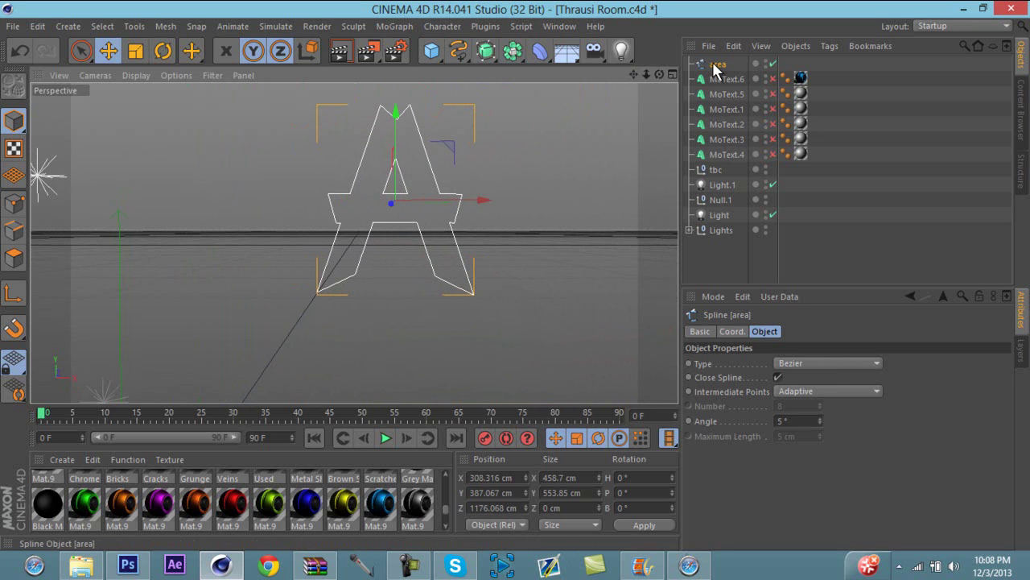
Step: Add an Extrude NURBS with the area spline as its child, and lower the spline to about Y 299 cm
left_click(487, 51)
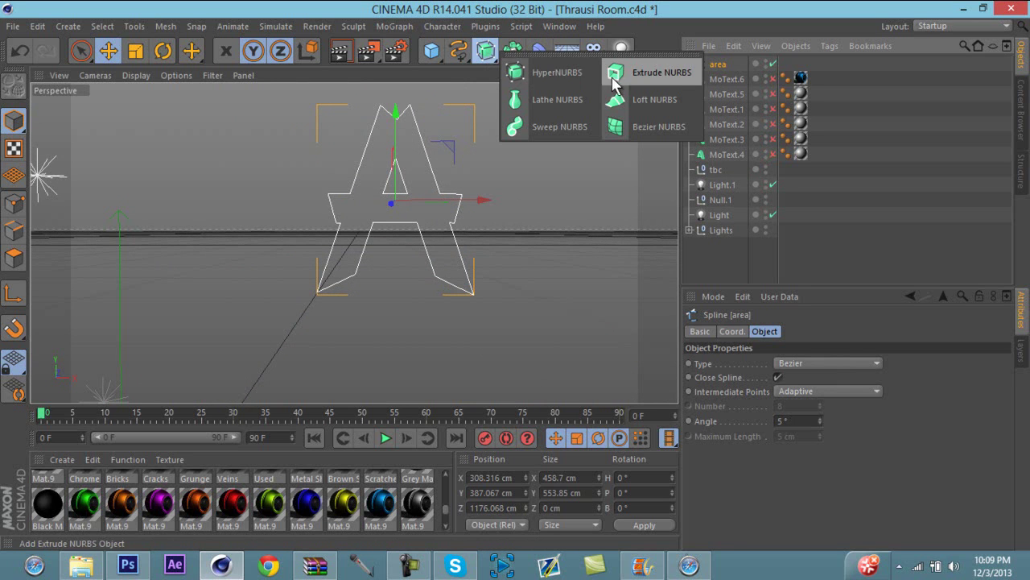
left_click(714, 69)
left_click(713, 66)
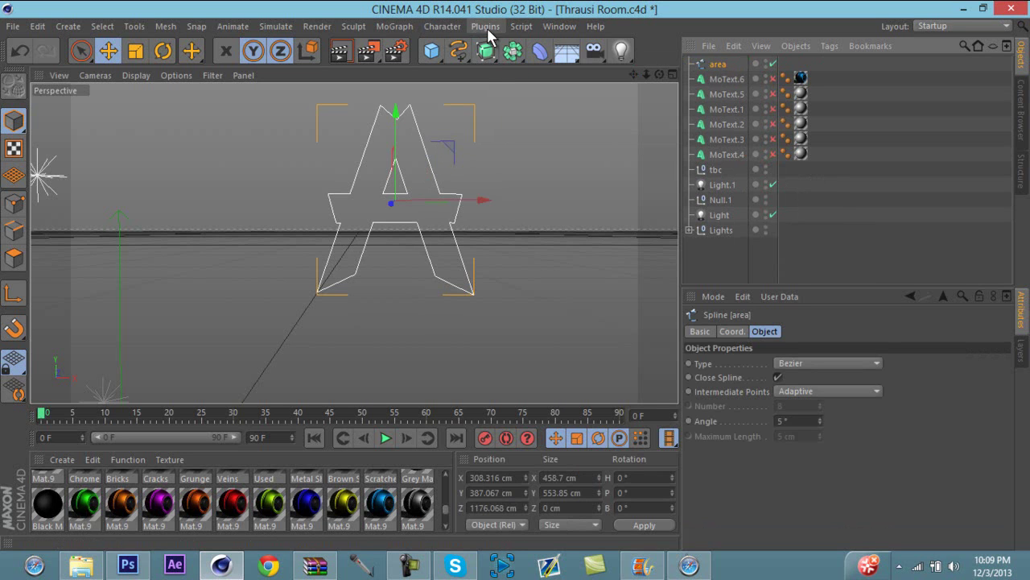
left_click(485, 50)
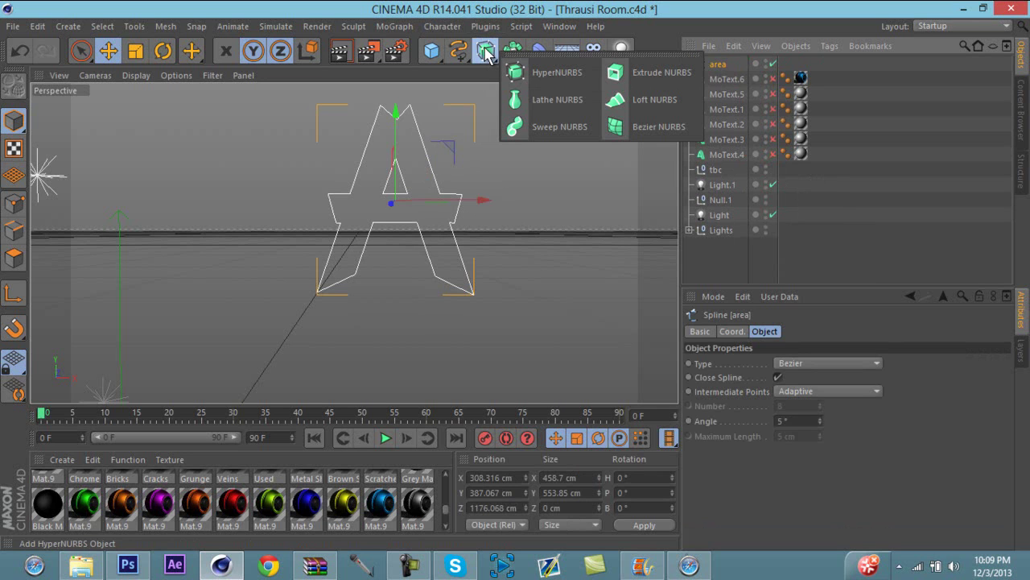
left_click(657, 78)
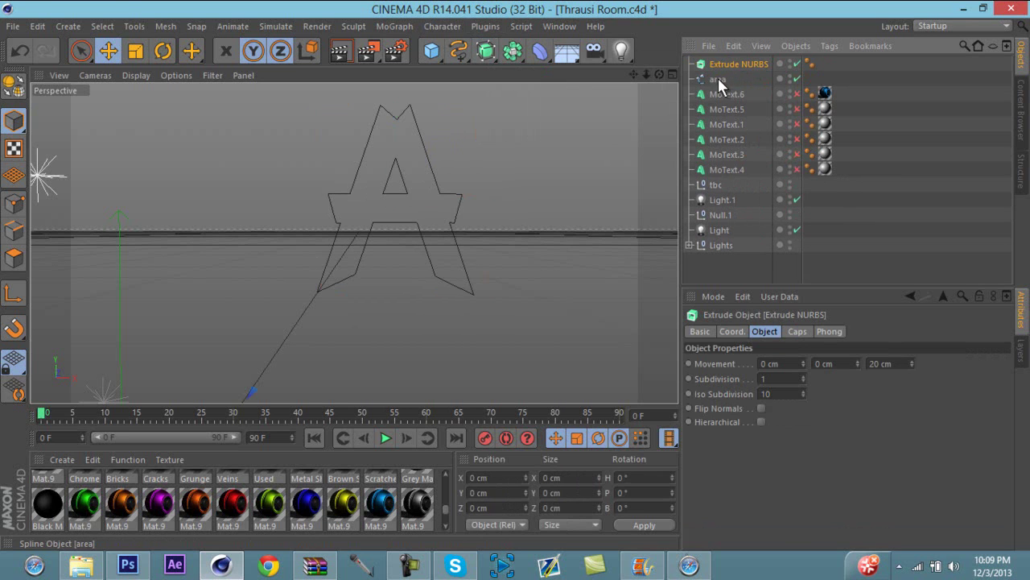
mouse_move(737, 78)
left_mouse_down()
mouse_move(720, 67)
mouse_move(708, 76)
mouse_move(722, 78)
mouse_move(735, 61)
left_mouse_up()
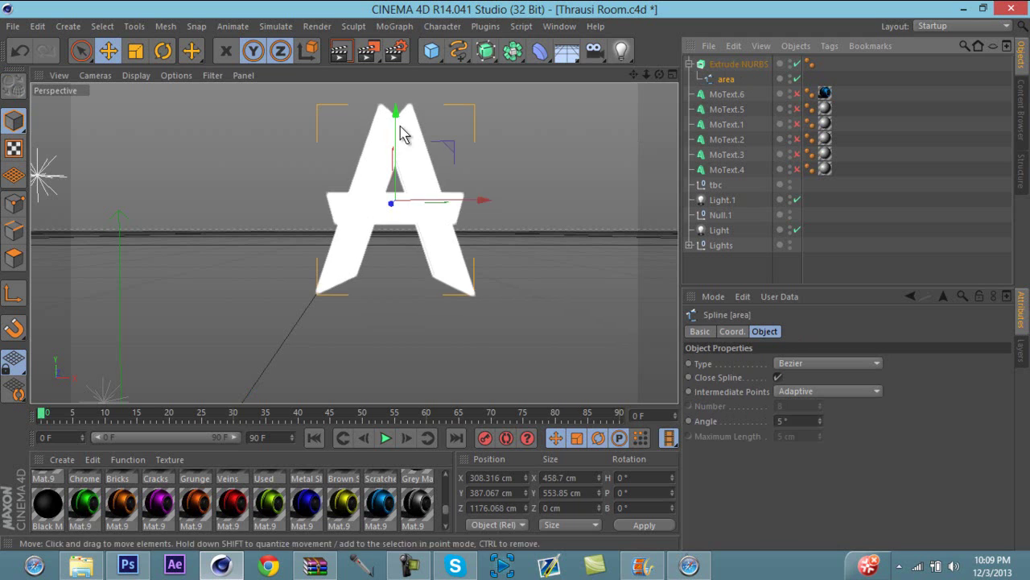
left_click_drag(400, 119, 402, 146)
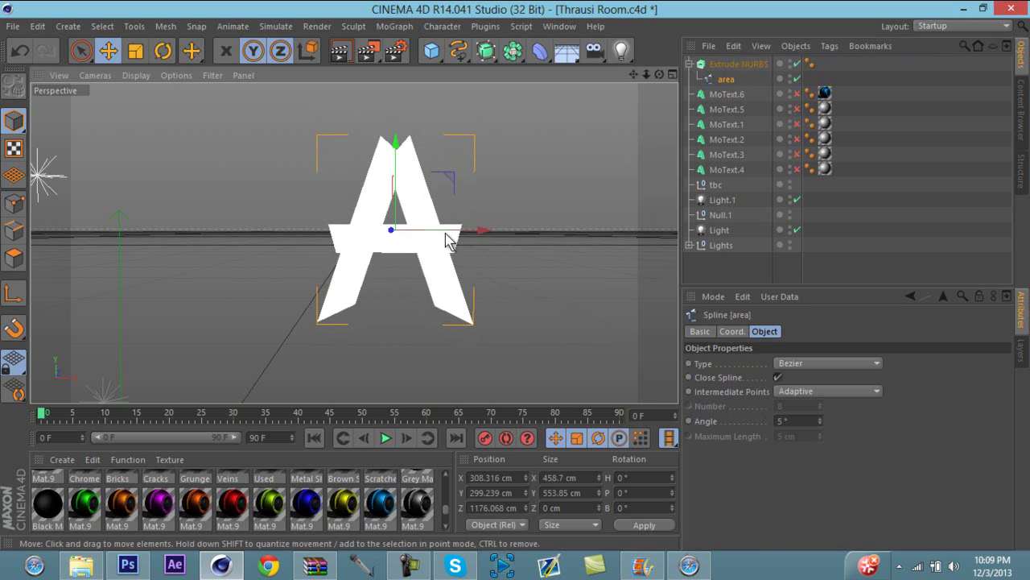
Step: Set the Extrude NURBS extrusion depth along Z to 30 cm
left_click(729, 64)
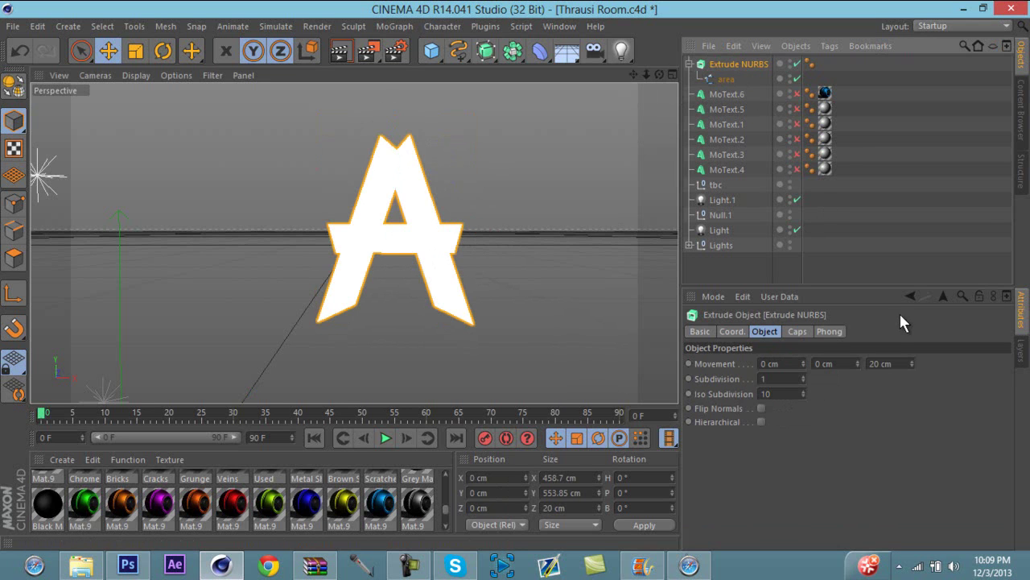
left_click_drag(656, 75, 516, 275)
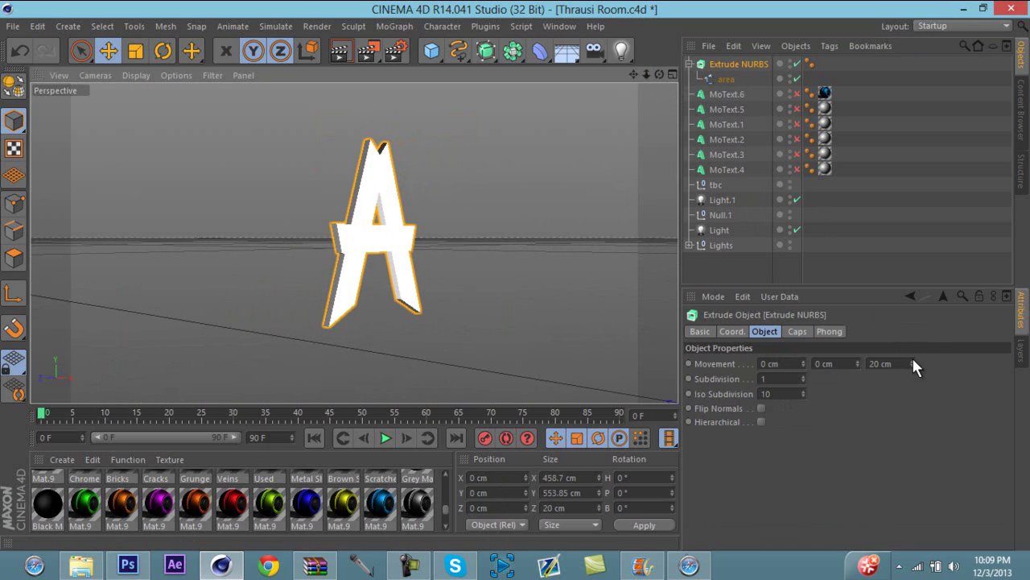
left_click_drag(911, 363, 908, 318)
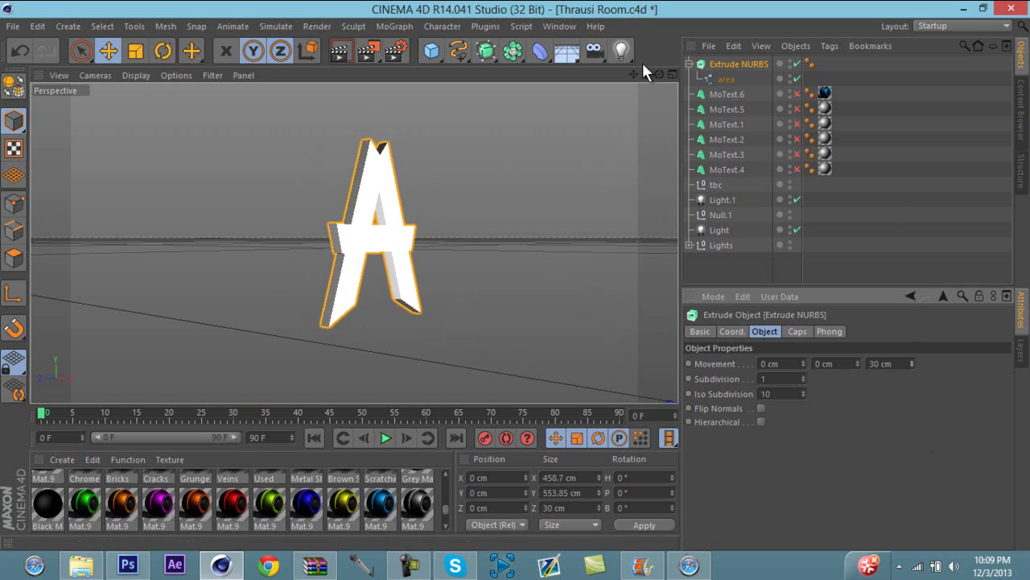
left_click_drag(507, 275, 515, 275, "alt")
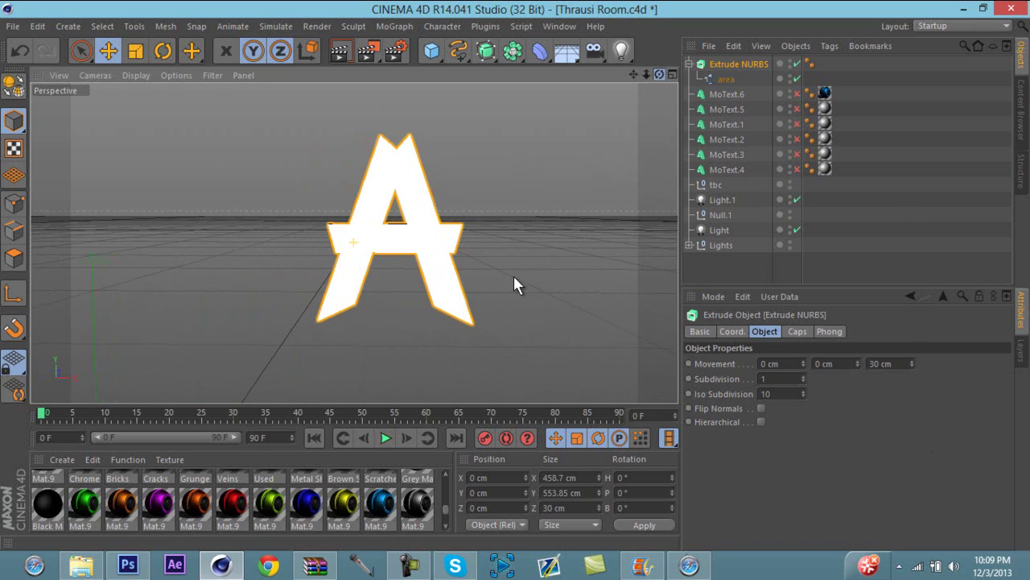
Step: Take the area spline out of the Extrude NURBS and place it above it in the object hierarchy
left_click(723, 80)
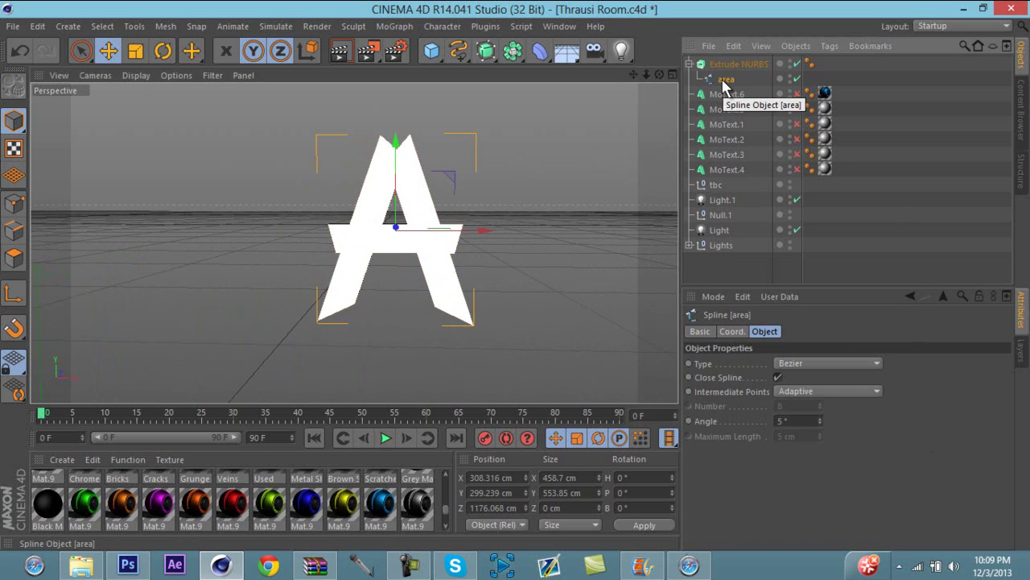
left_click_drag(516, 275, 662, 75, "alt")
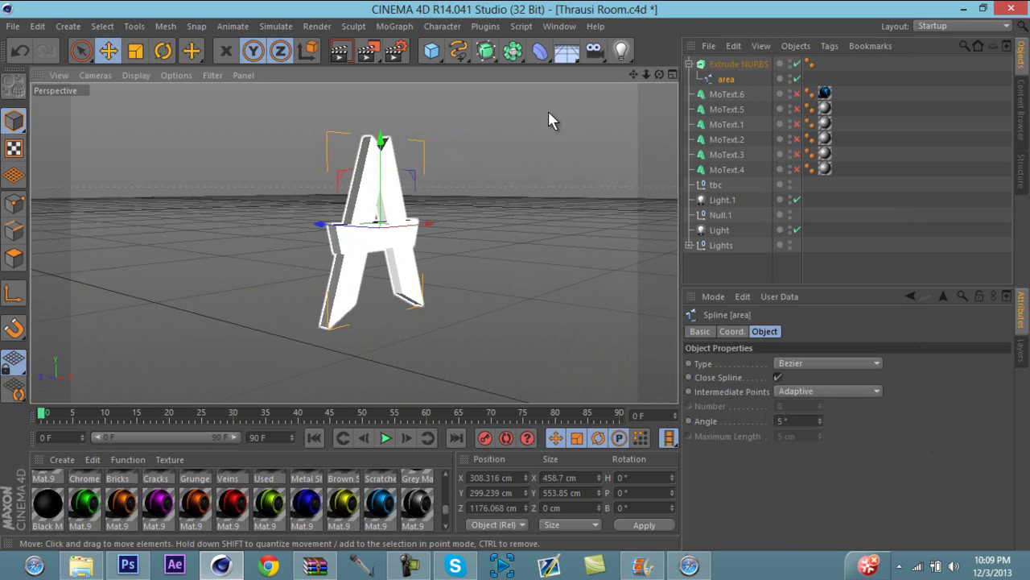
left_click_drag(519, 280, 518, 275, "alt")
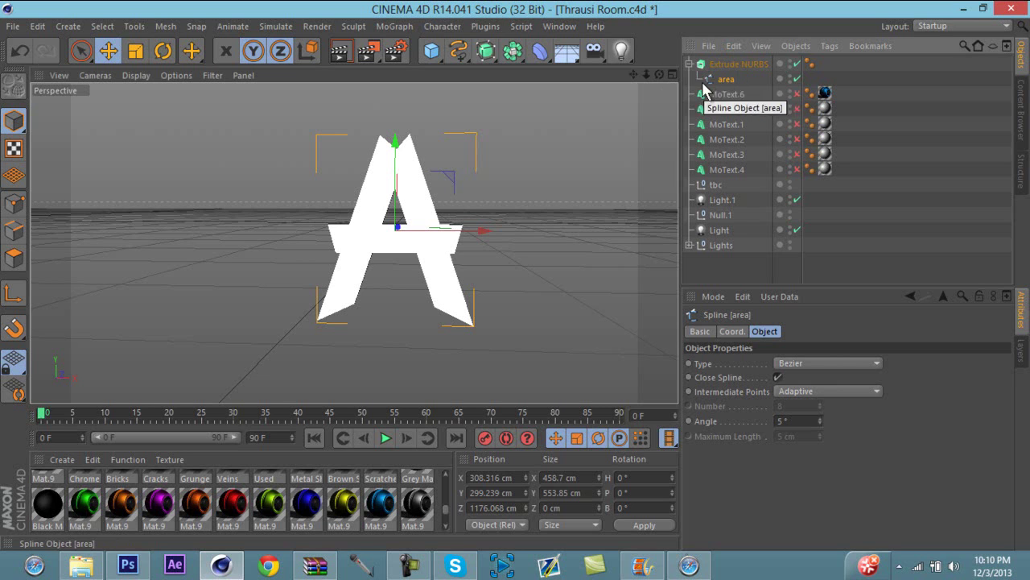
left_click_drag(727, 82, 722, 59)
Step: Merge the Illustrator file styxgfx.ai from the Documents library into the current scene
left_click(13, 26)
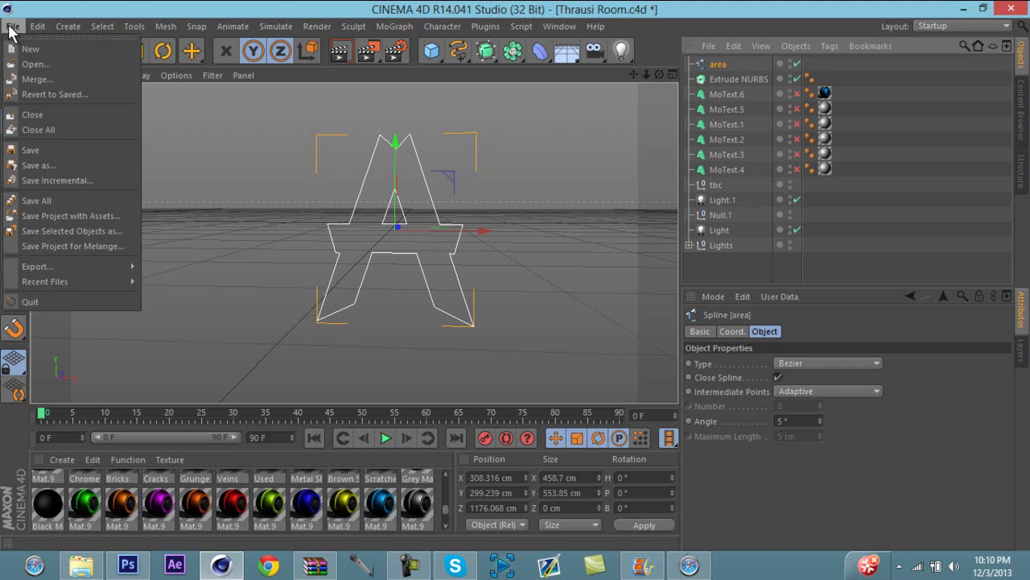
left_click(32, 63)
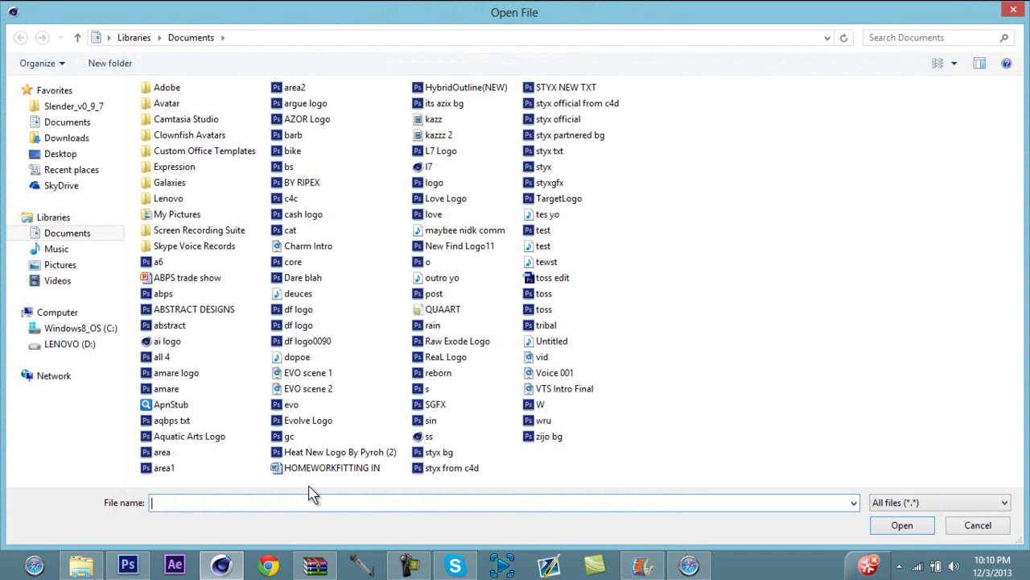
type("STYX")
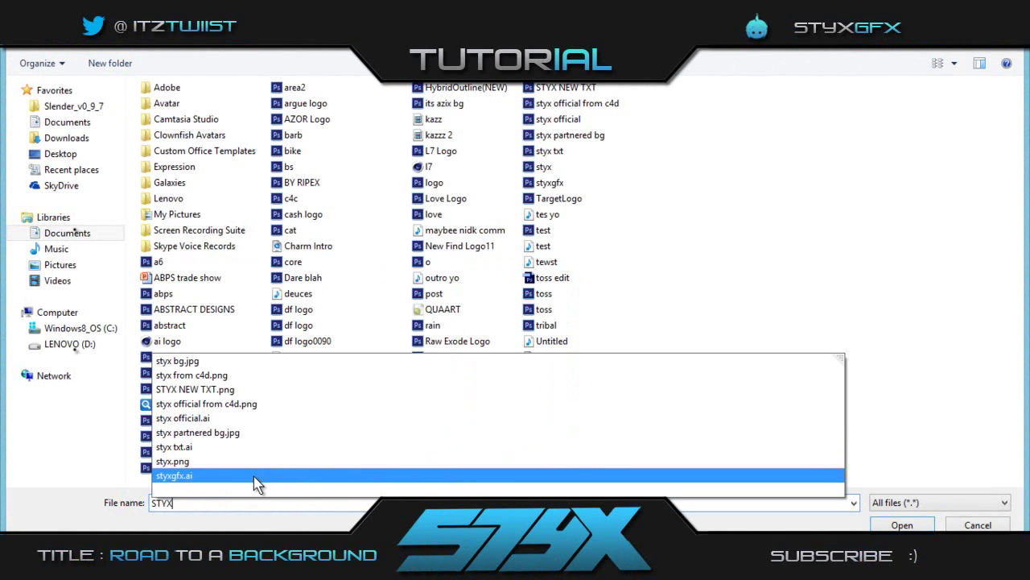
left_click(288, 475)
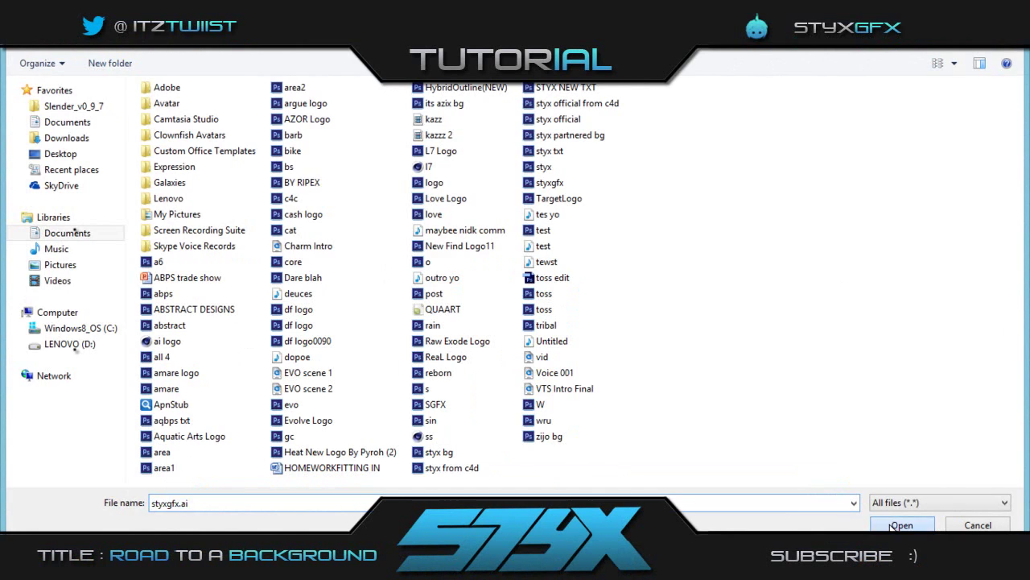
left_click(891, 525)
left_click(891, 527)
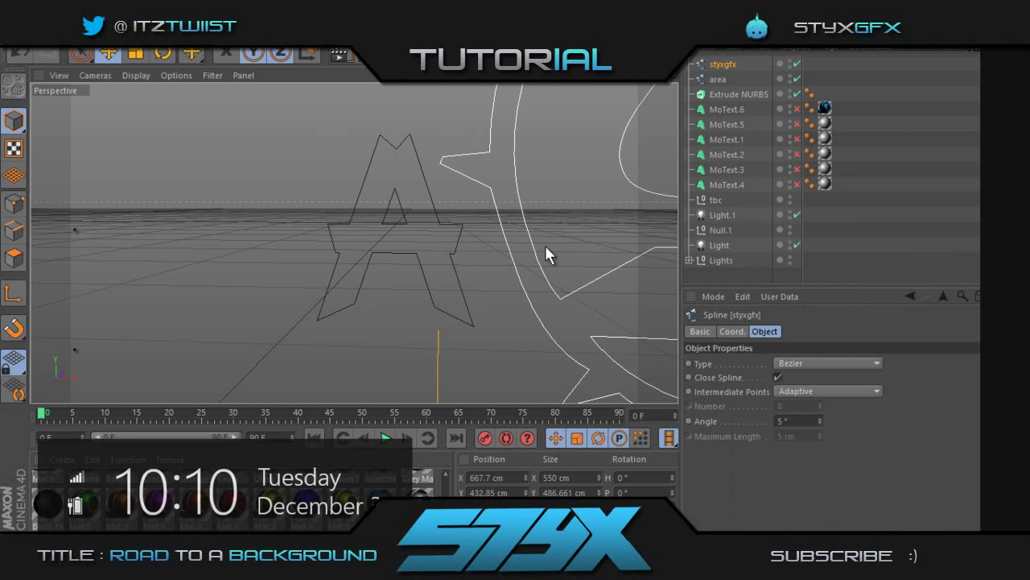
Step: Delete the imported styxgfx spline from the scene
left_click_drag(406, 242, 228, 274)
left_click(718, 65)
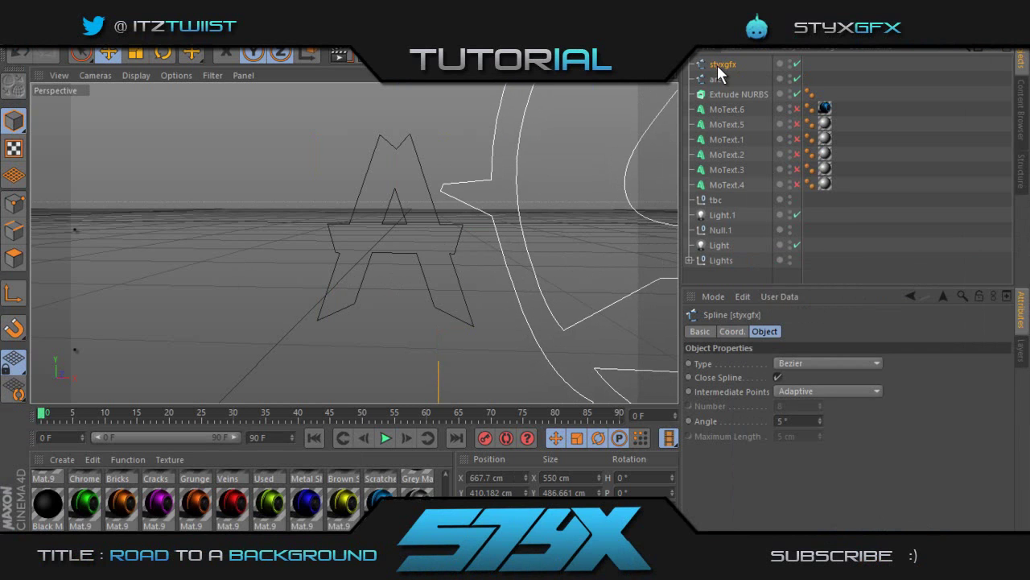
key("Delete")
Step: Choose the Illustrator file styx official.ai from the Documents library for merging into the current scene
left_click(12, 41)
left_click(39, 75)
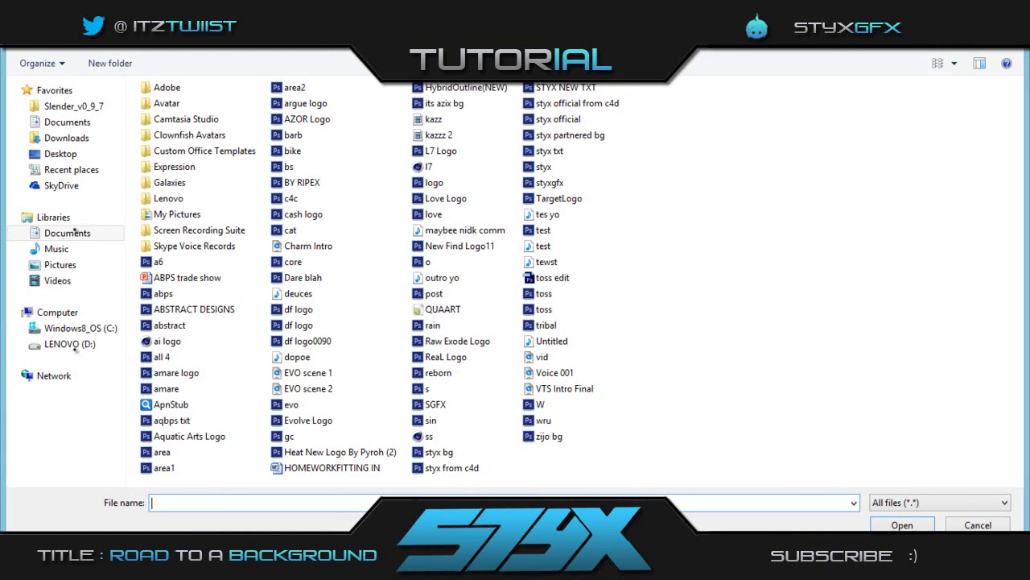
type("ST")
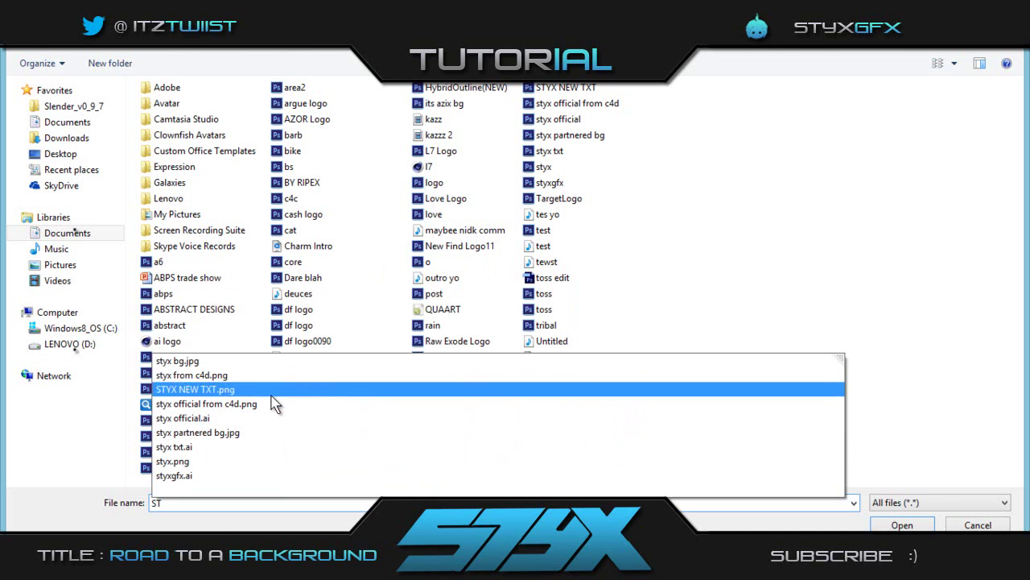
left_click(272, 431)
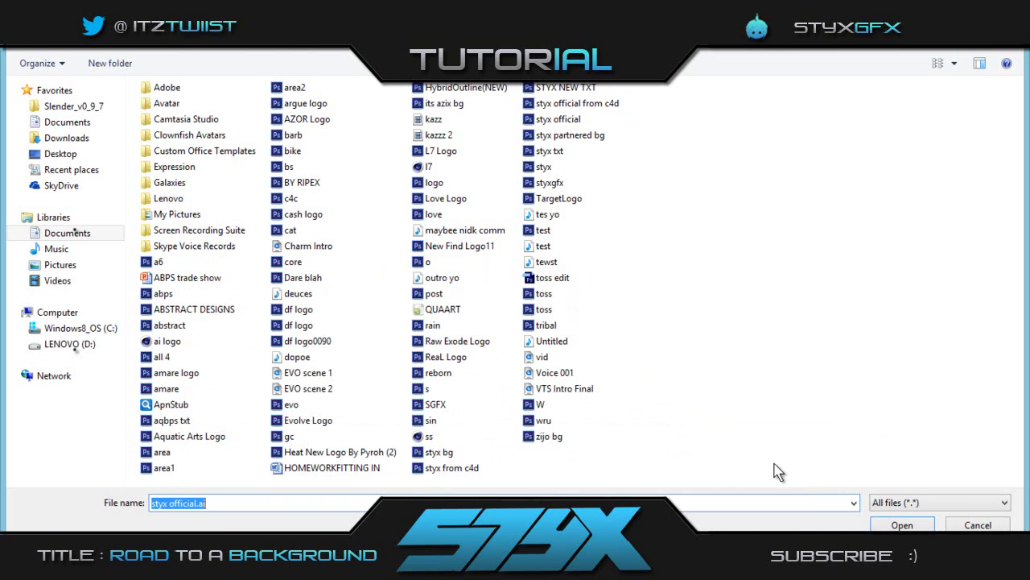
left_click(903, 524)
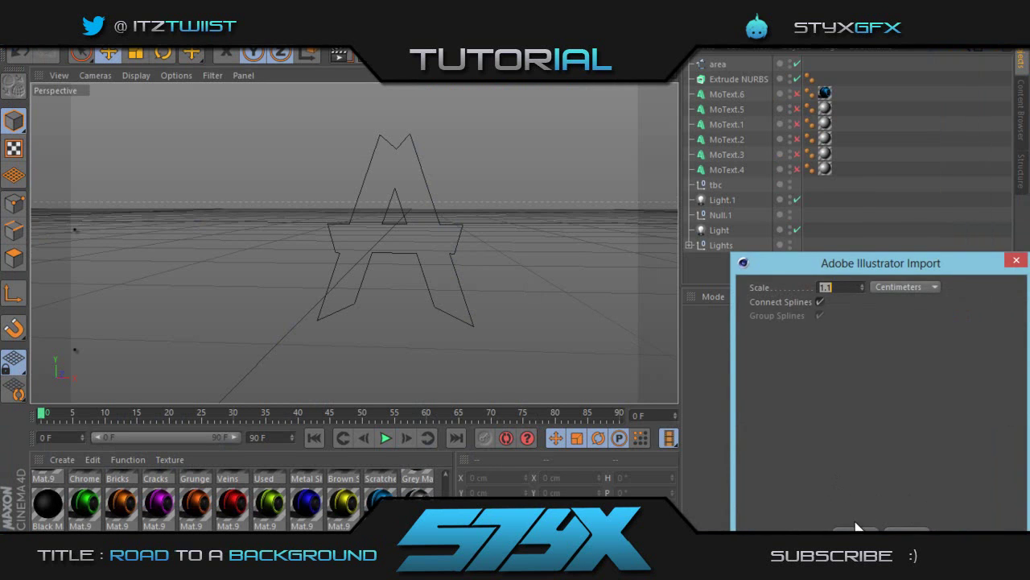